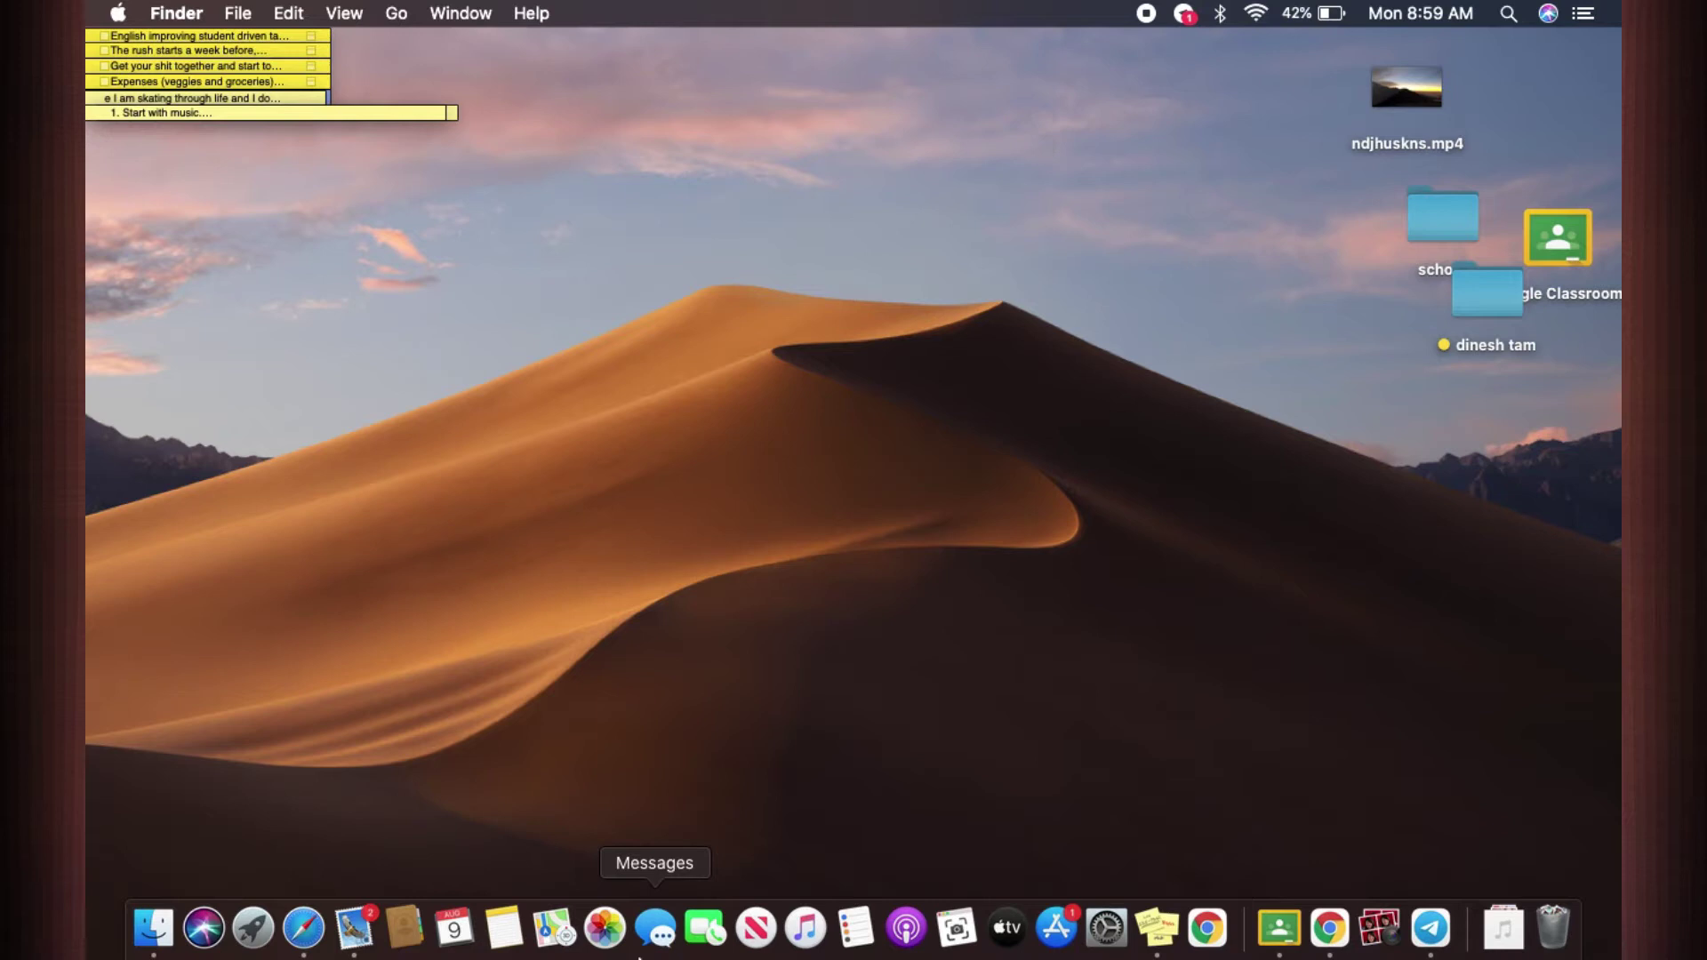
# Open Go to Folder from the Go menu and enter the path ~/Library/Caches.
pyautogui.press('super+shift+g')
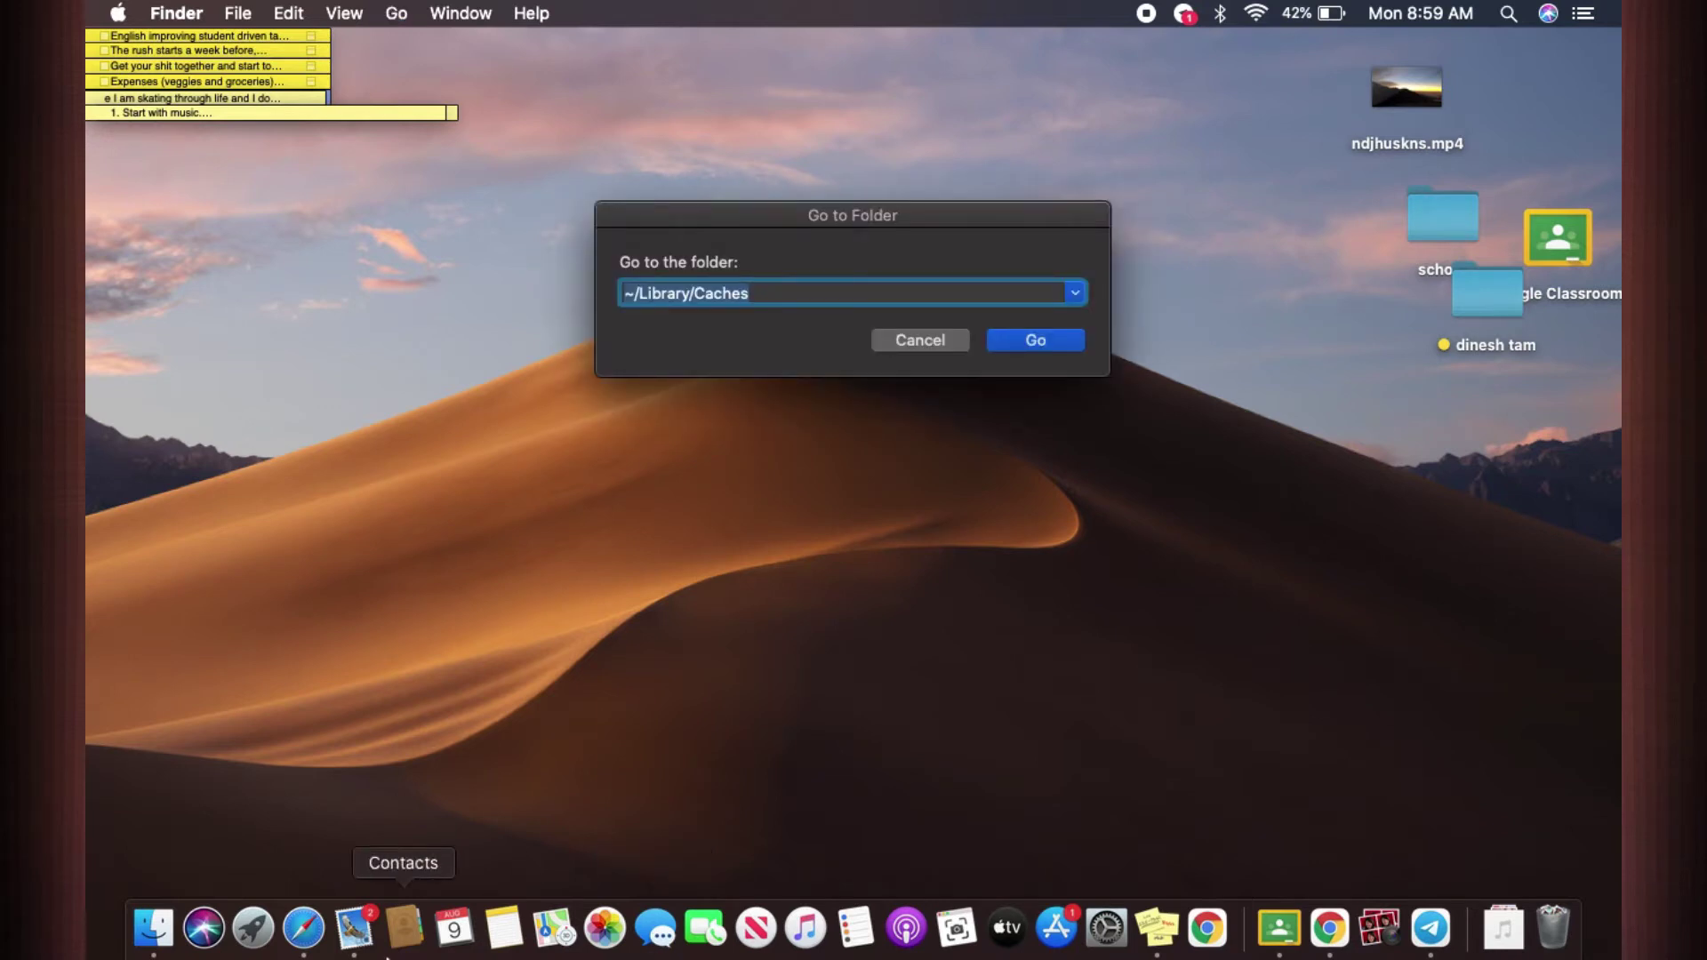
pyautogui.press('BackSpace')
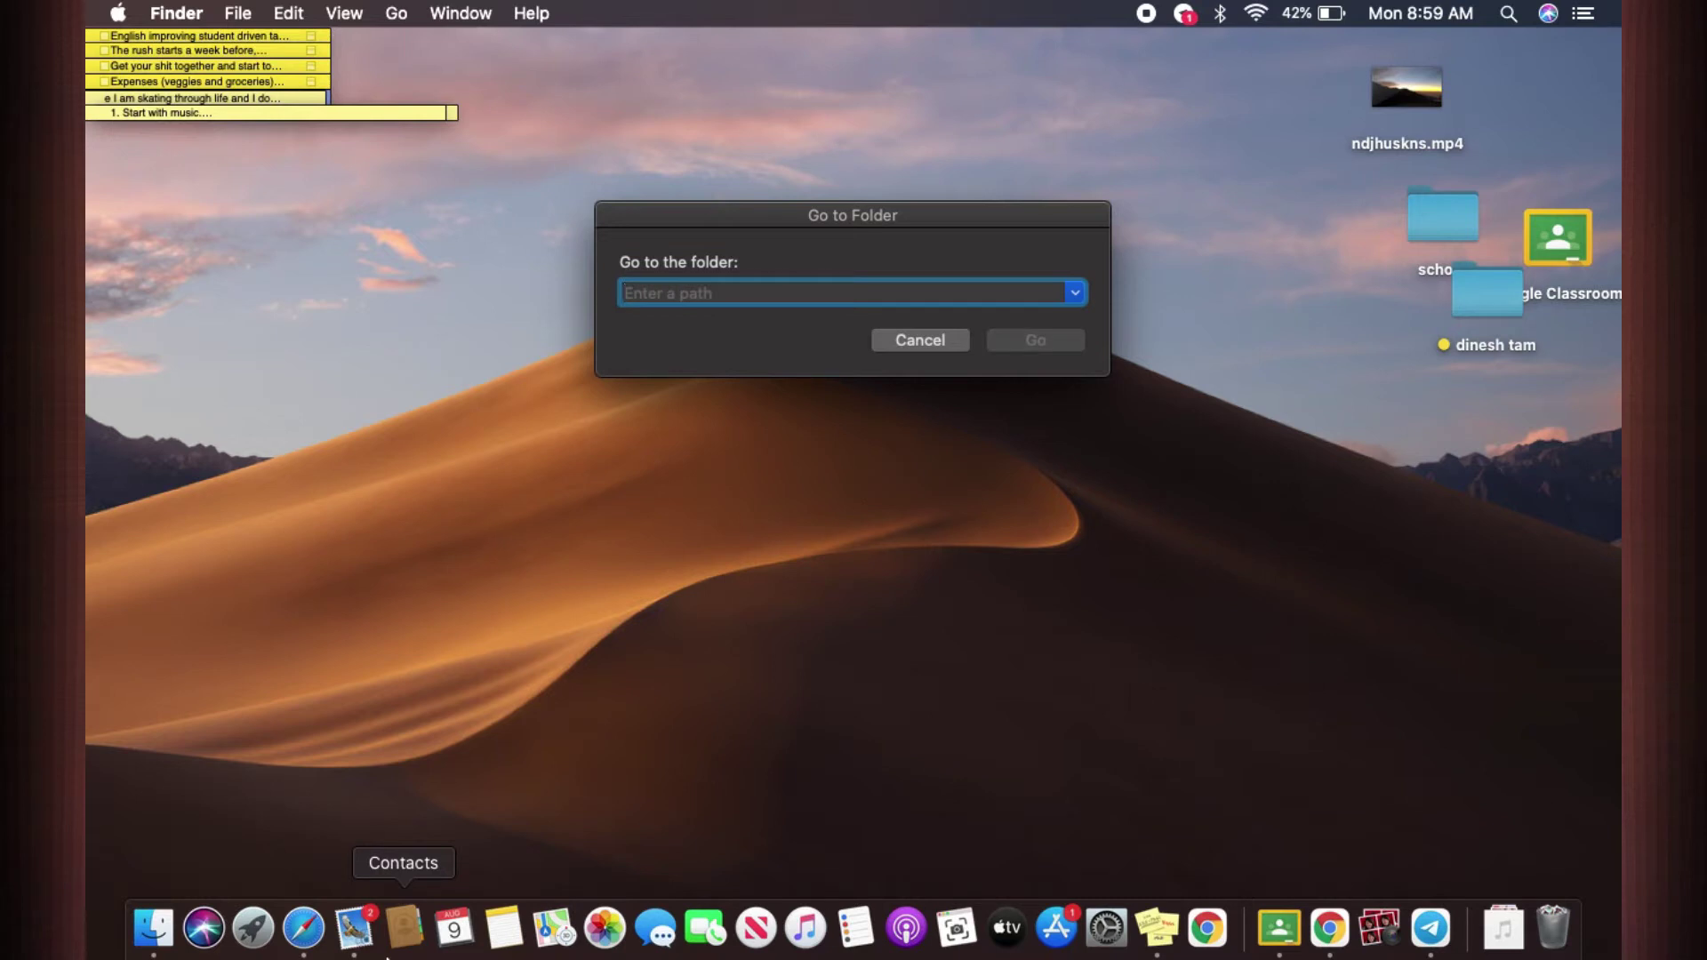
pyautogui.click(936, 343)
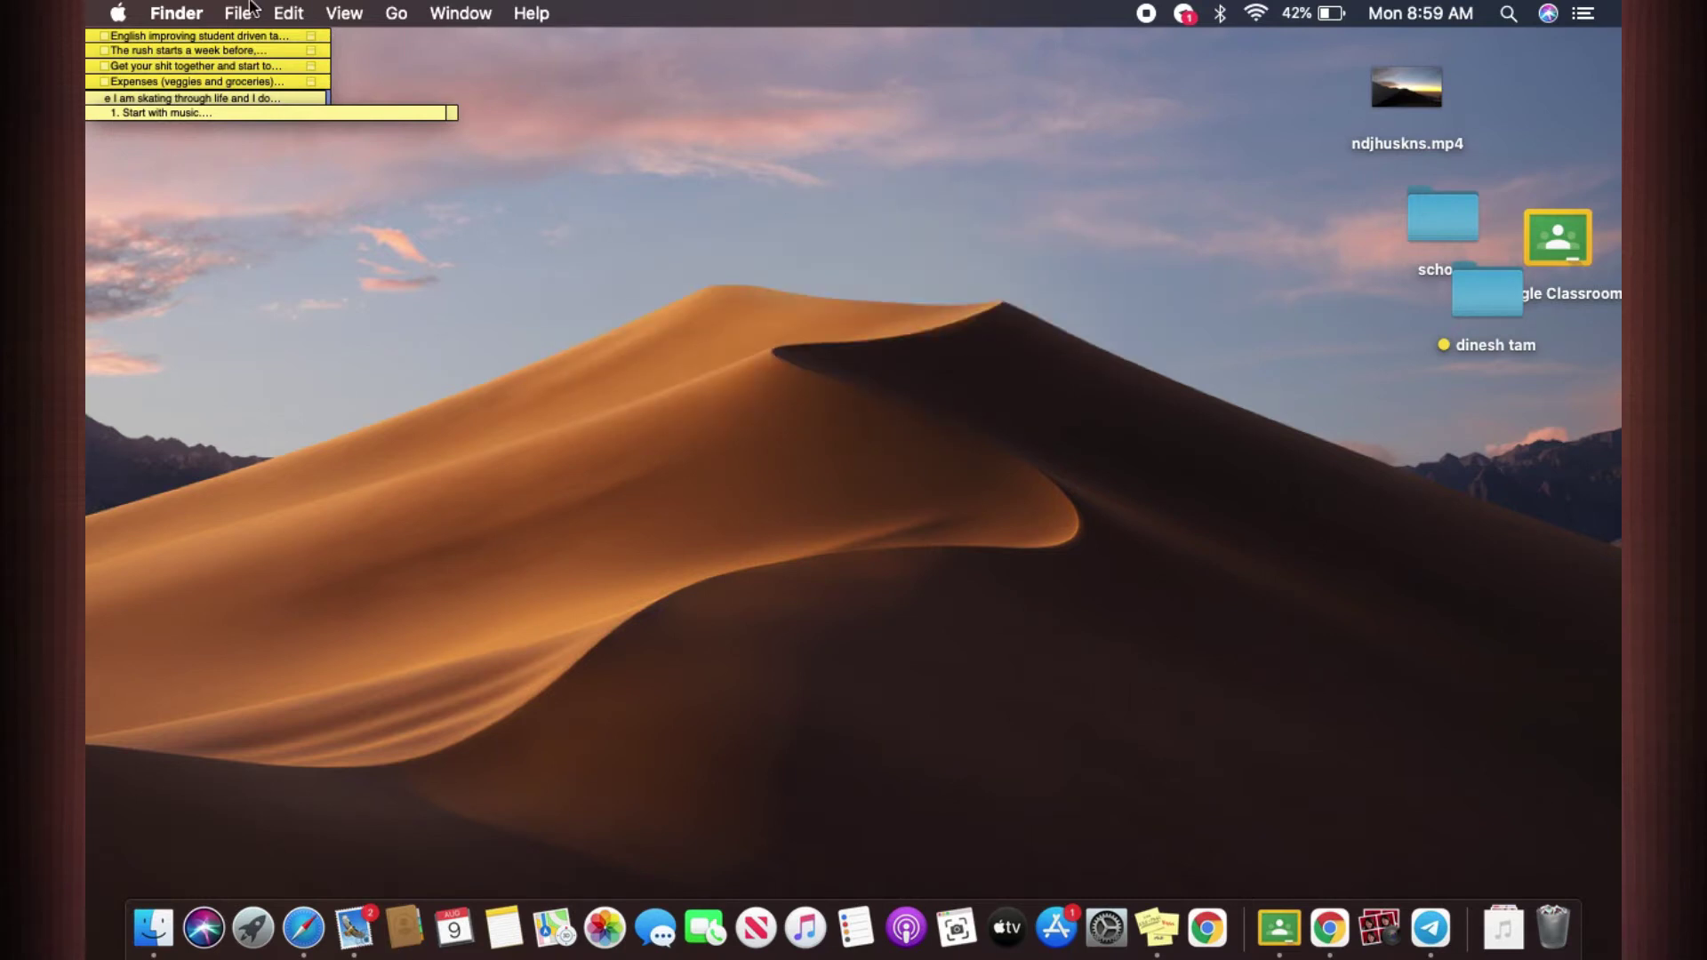
pyautogui.click(395, 20)
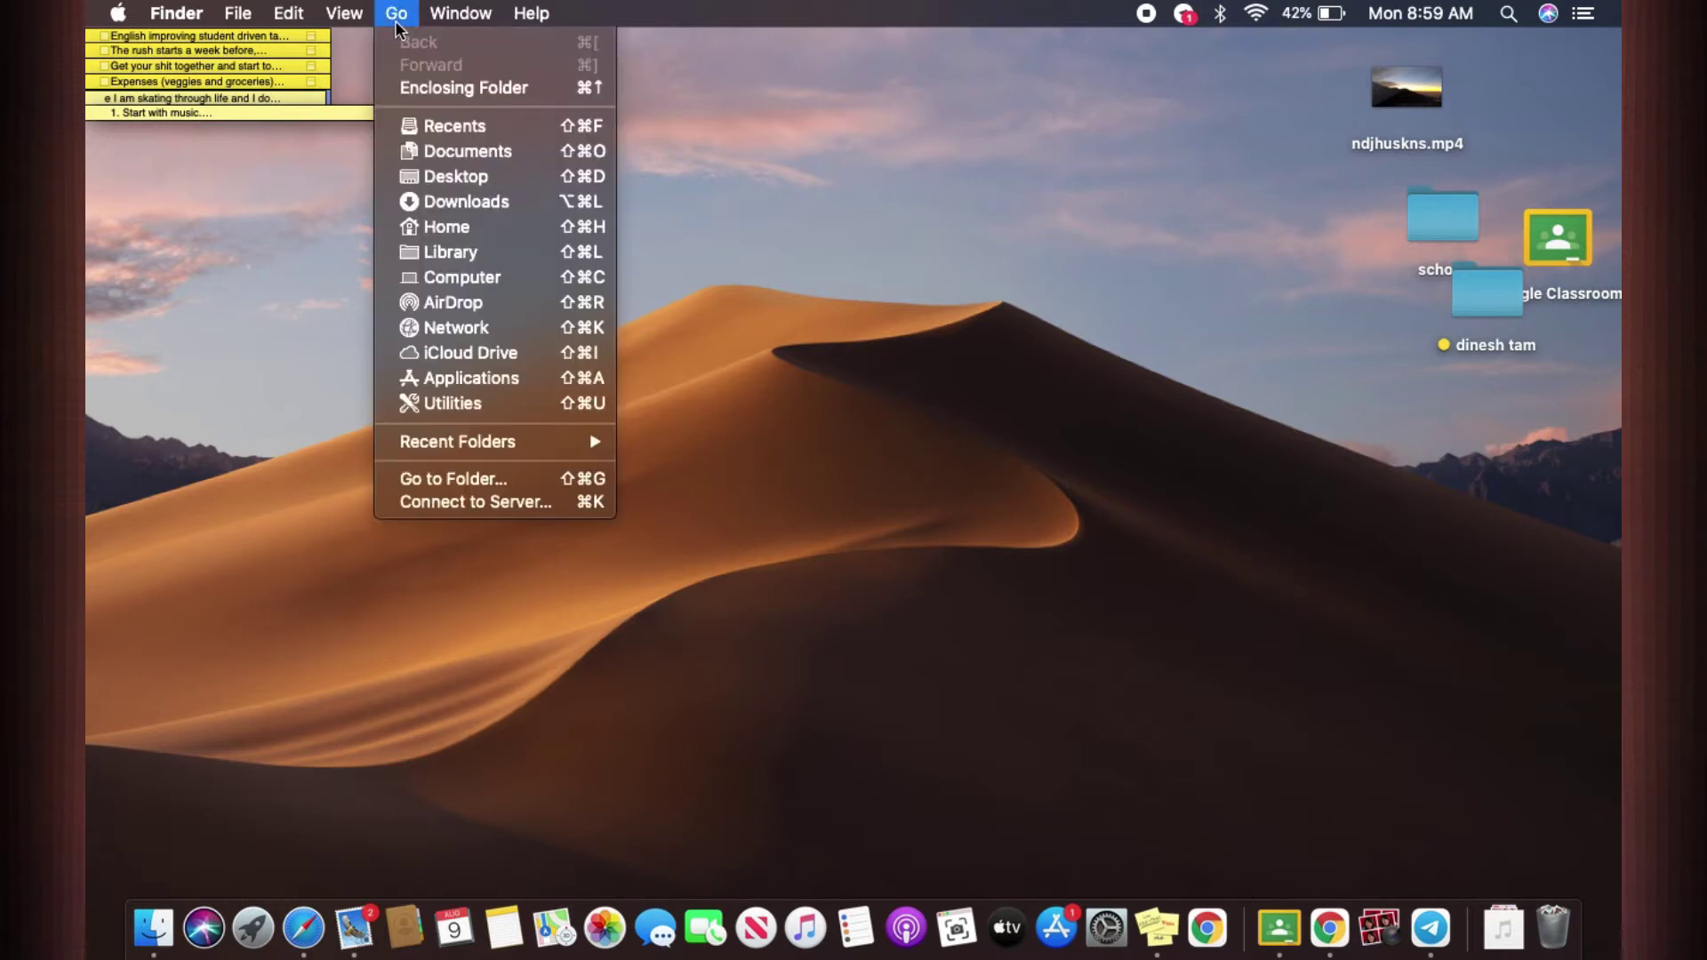
pyautogui.moveTo(432, 450)
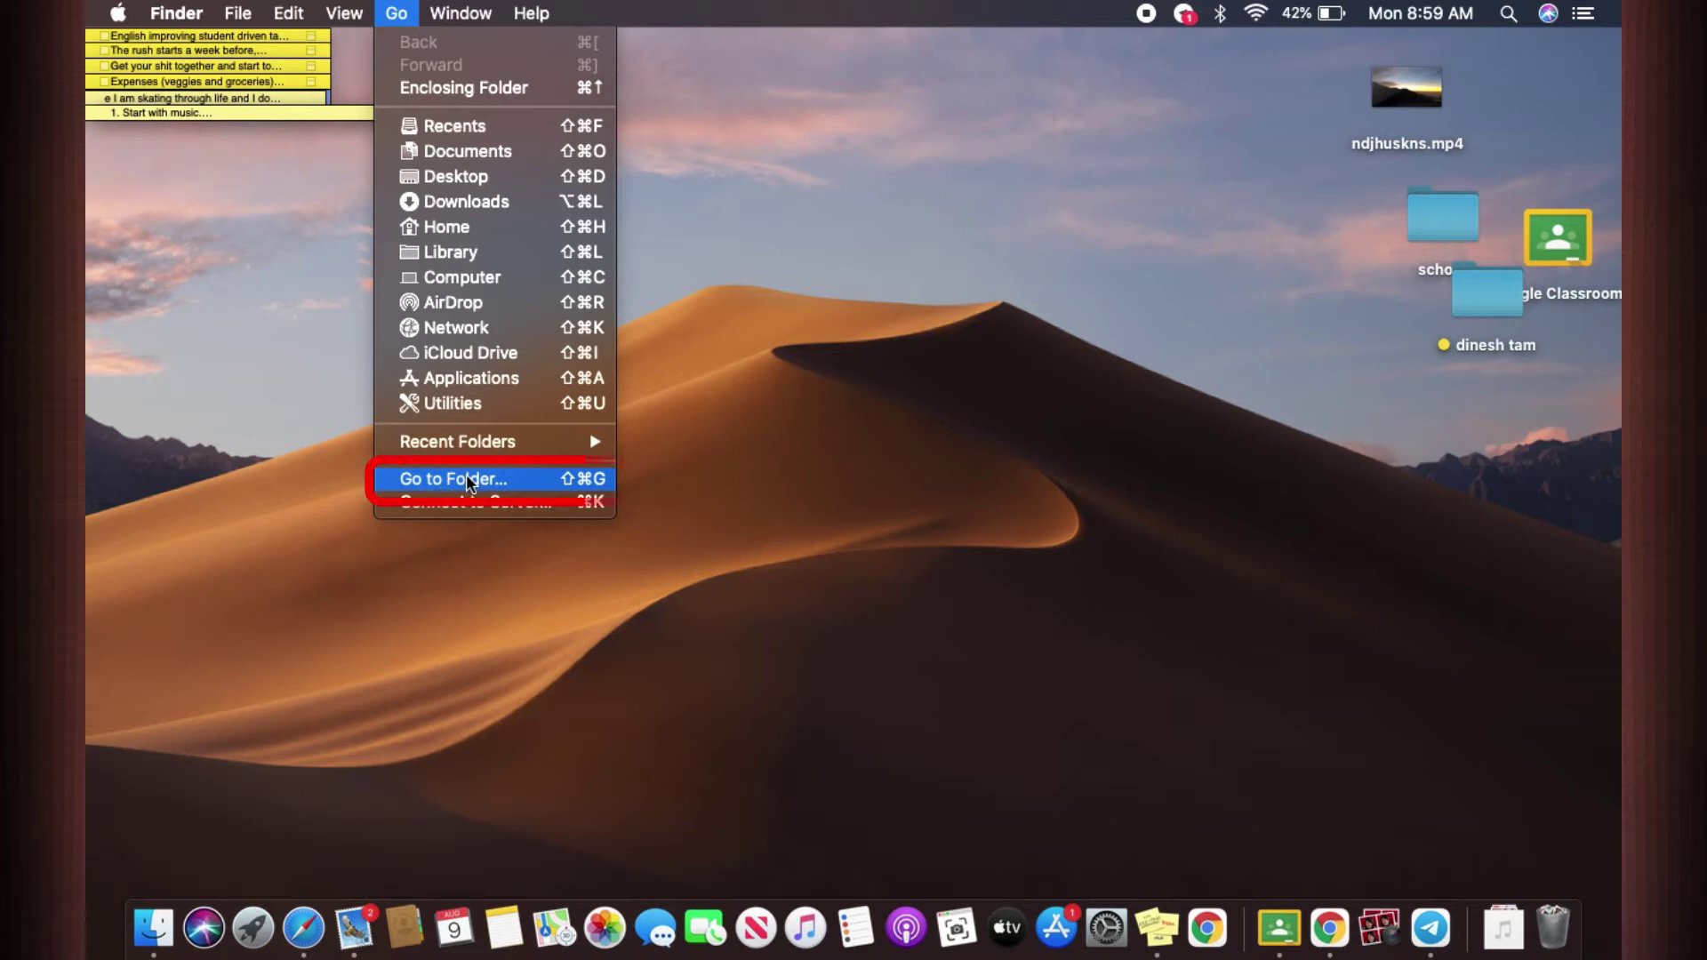
pyautogui.click(469, 480)
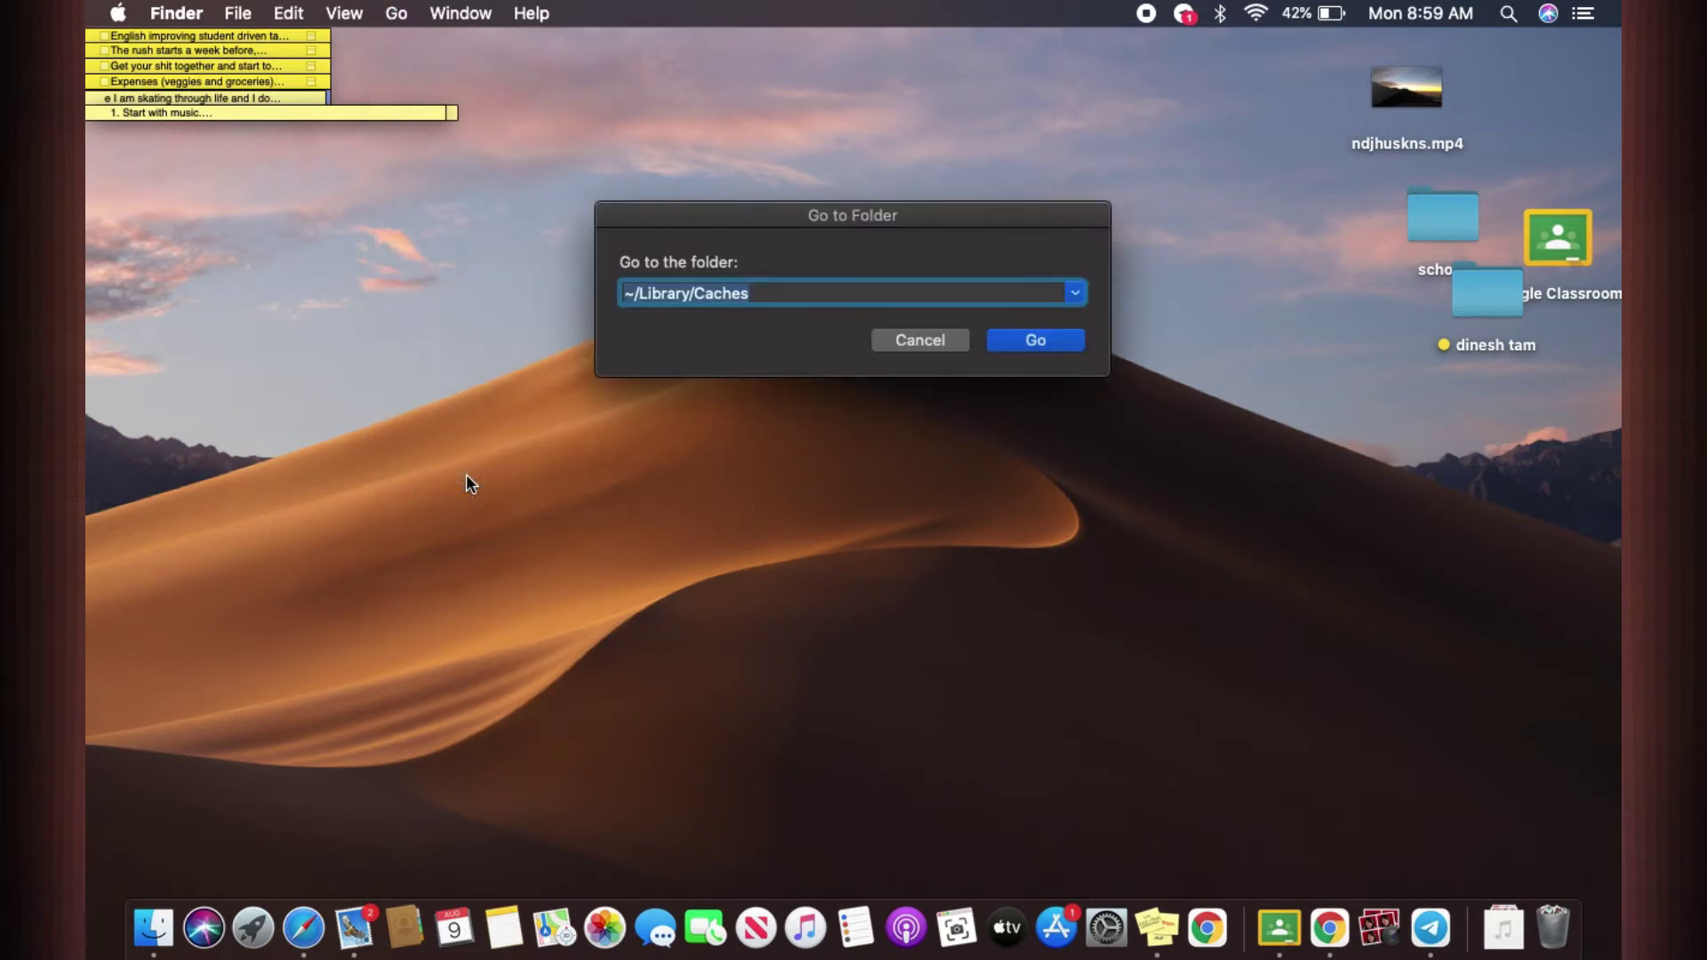
pyautogui.press('BackSpace')
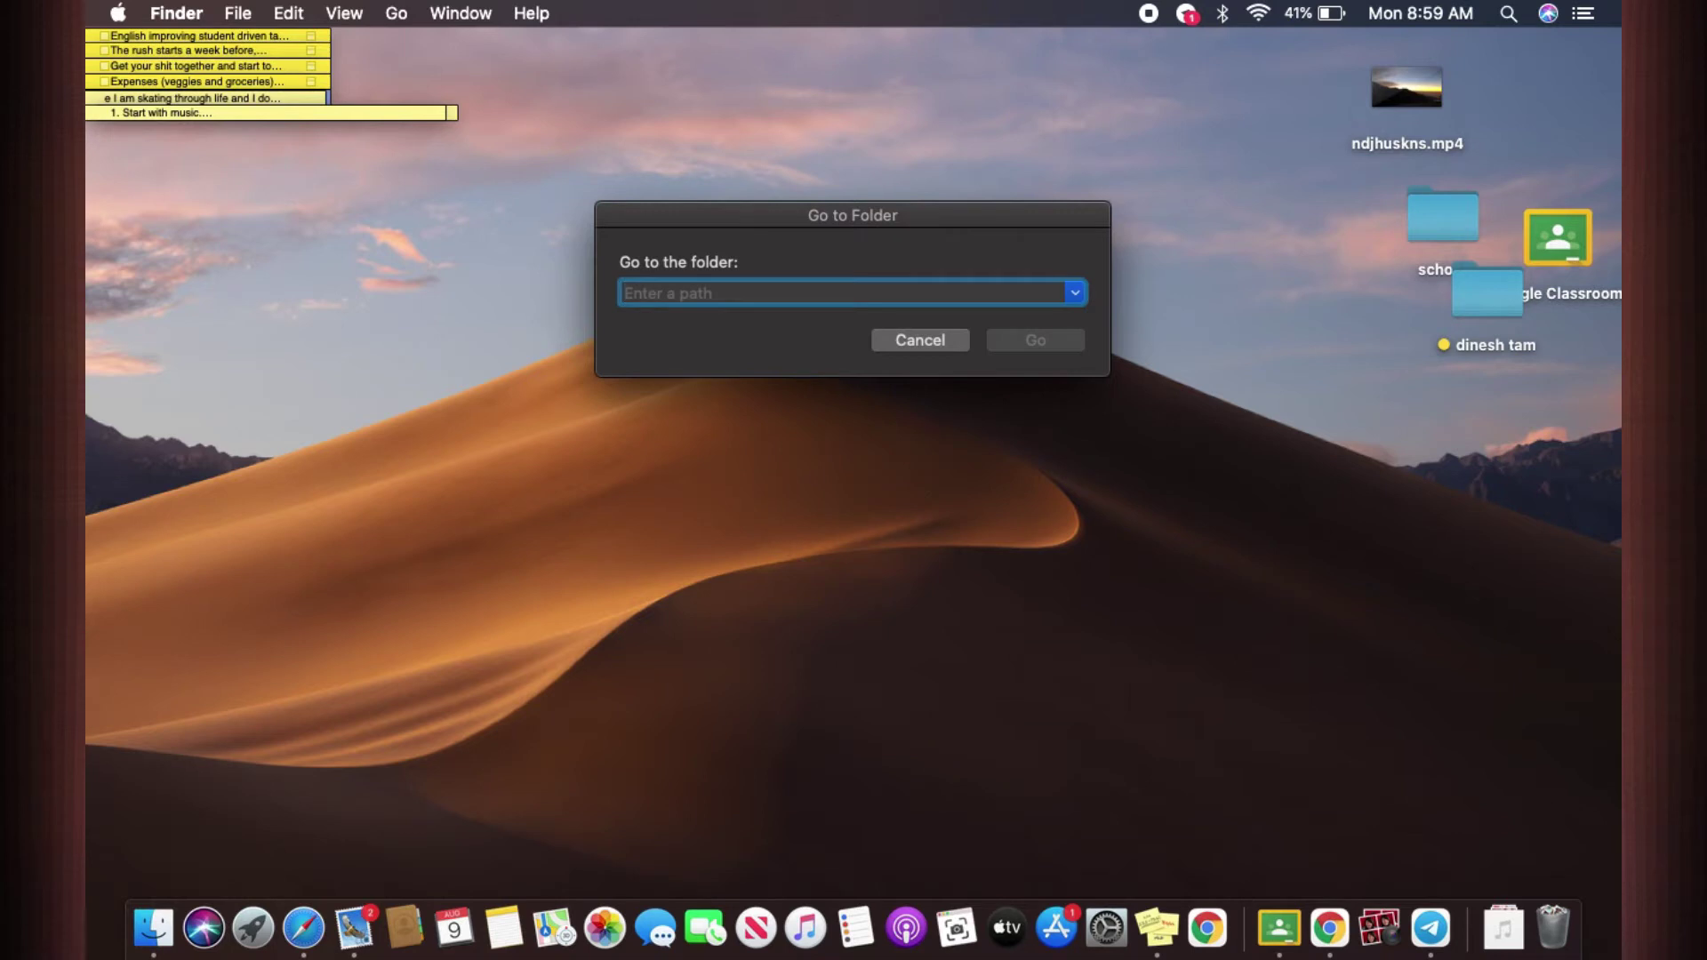
pyautogui.write('~')
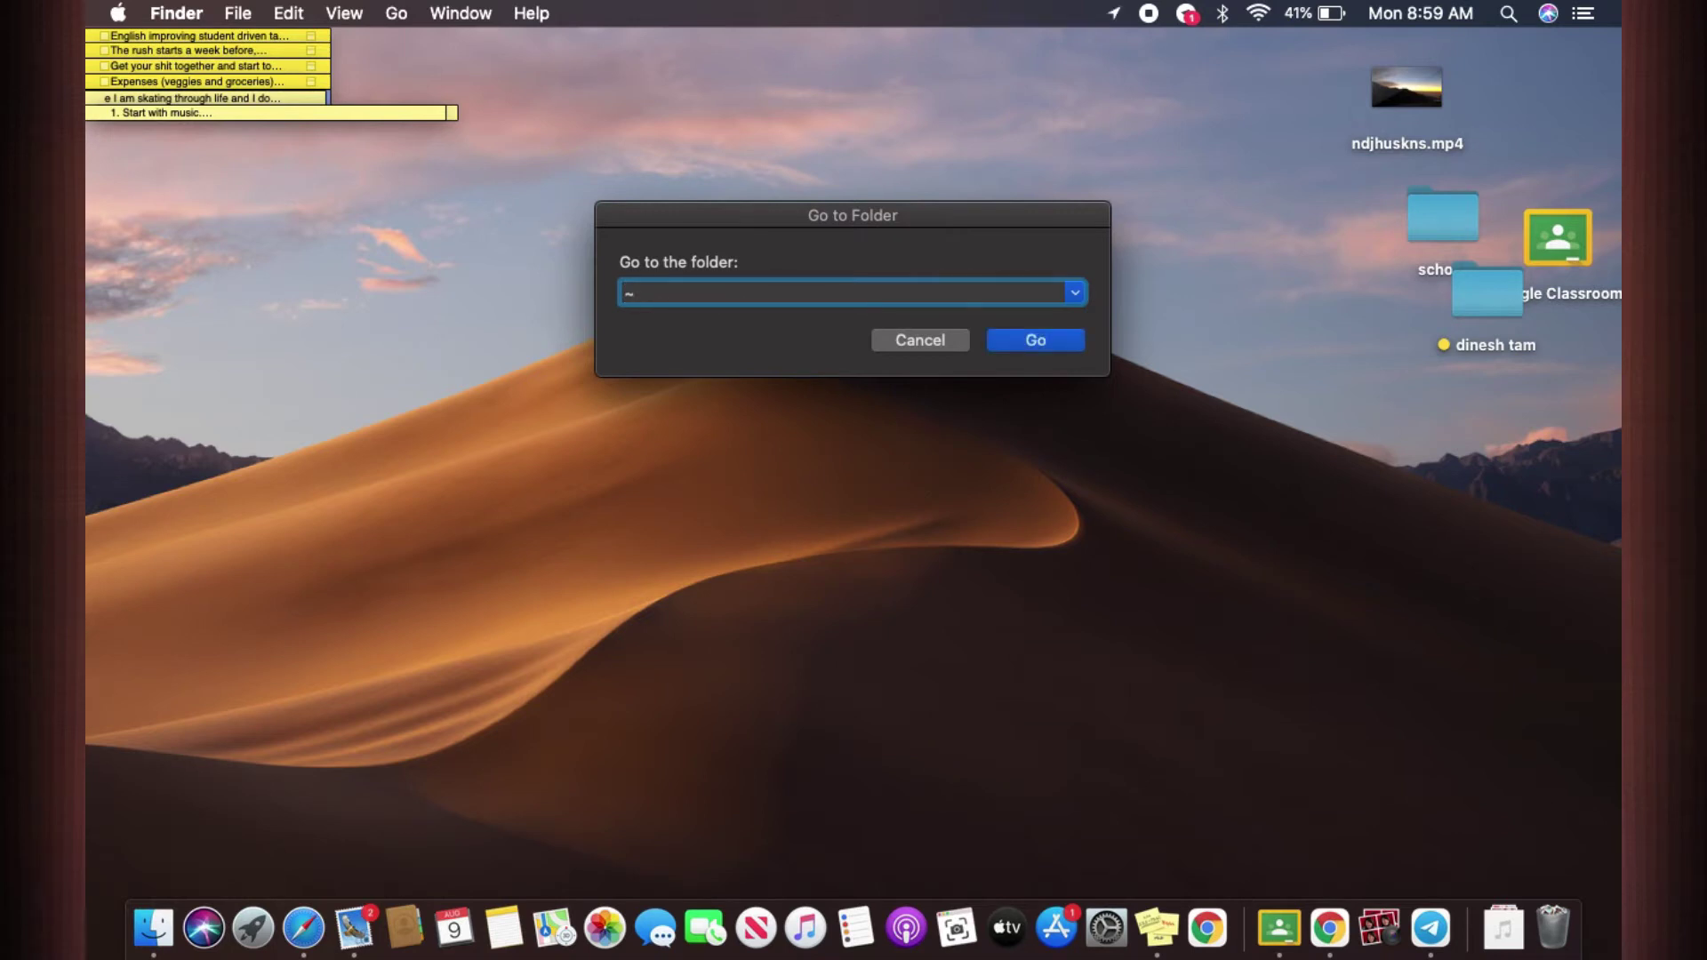
pyautogui.write('/library')
pyautogui.write('/caches')
# Jump to ~/Library/Caches and scroll through its cache folders.
pyautogui.click(1034, 341)
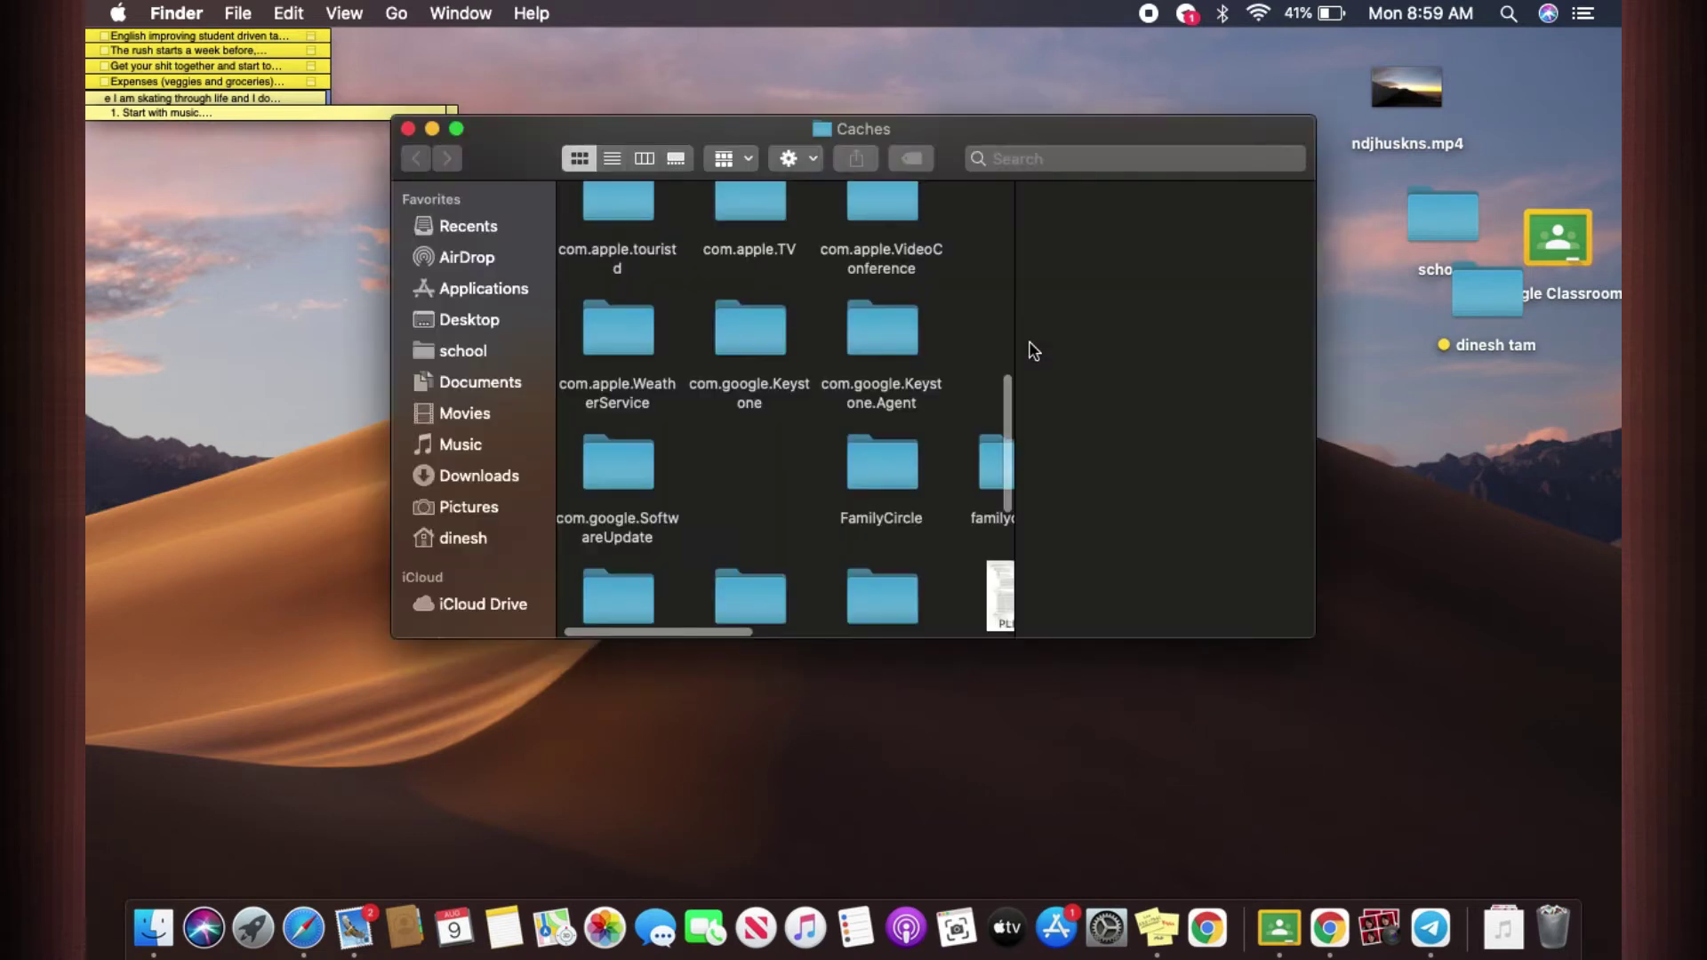
pyautogui.scroll(10, 893, 356)
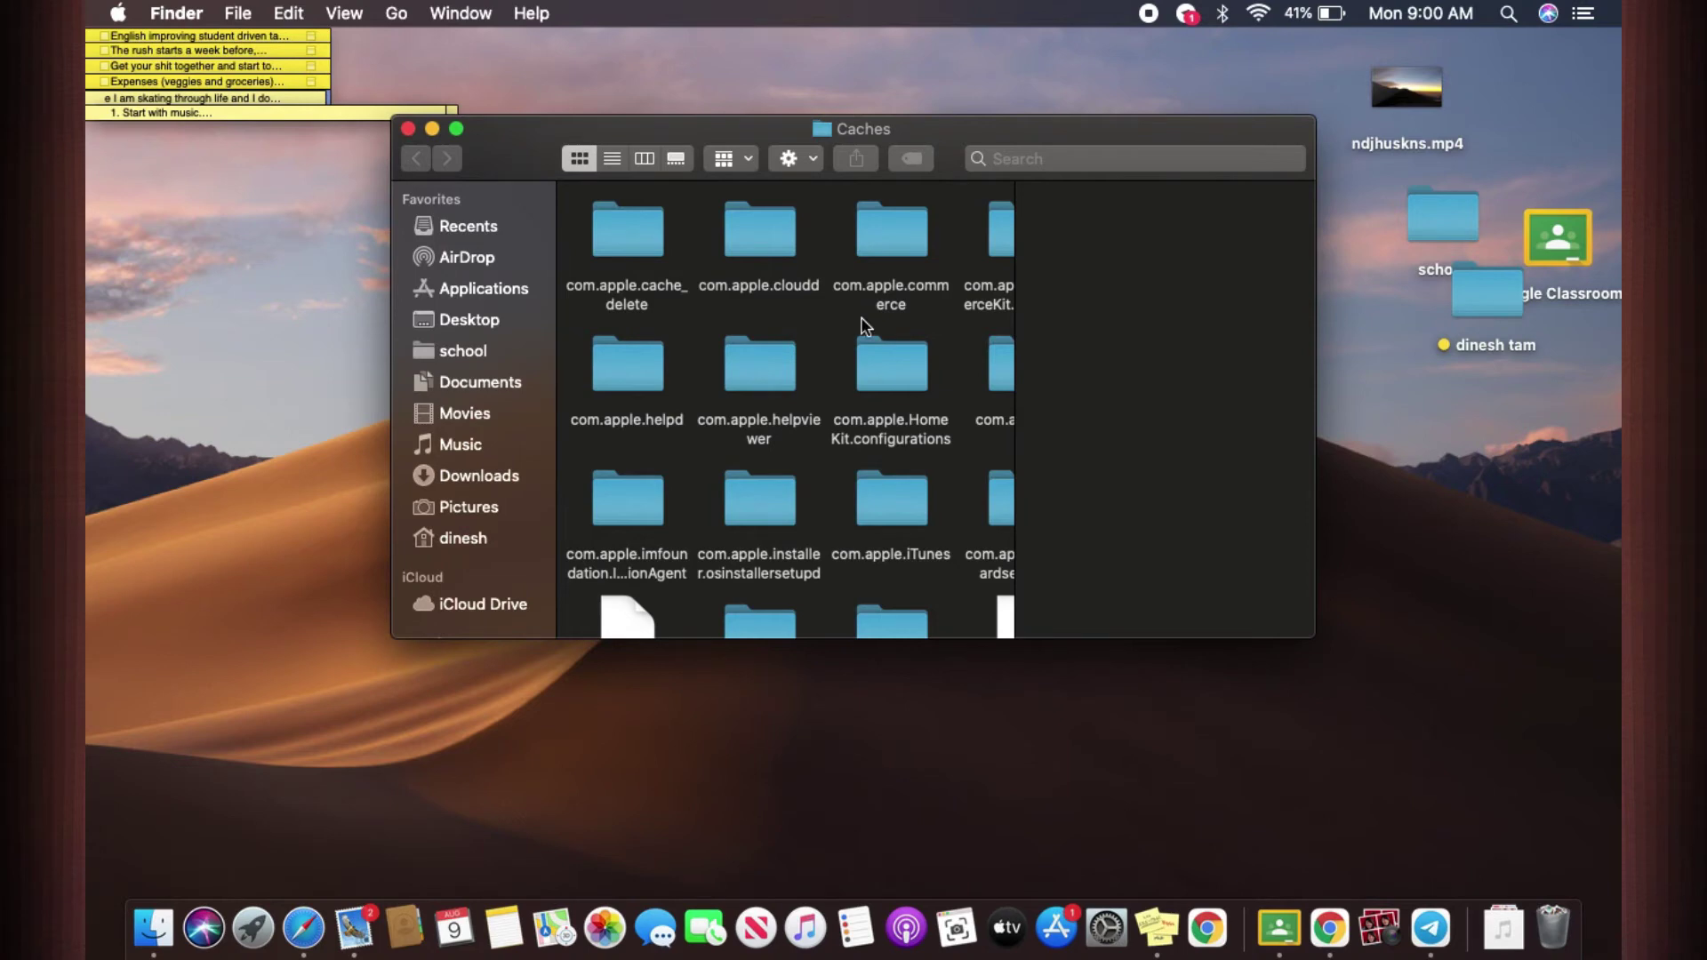
pyautogui.scroll(-10, 859, 299)
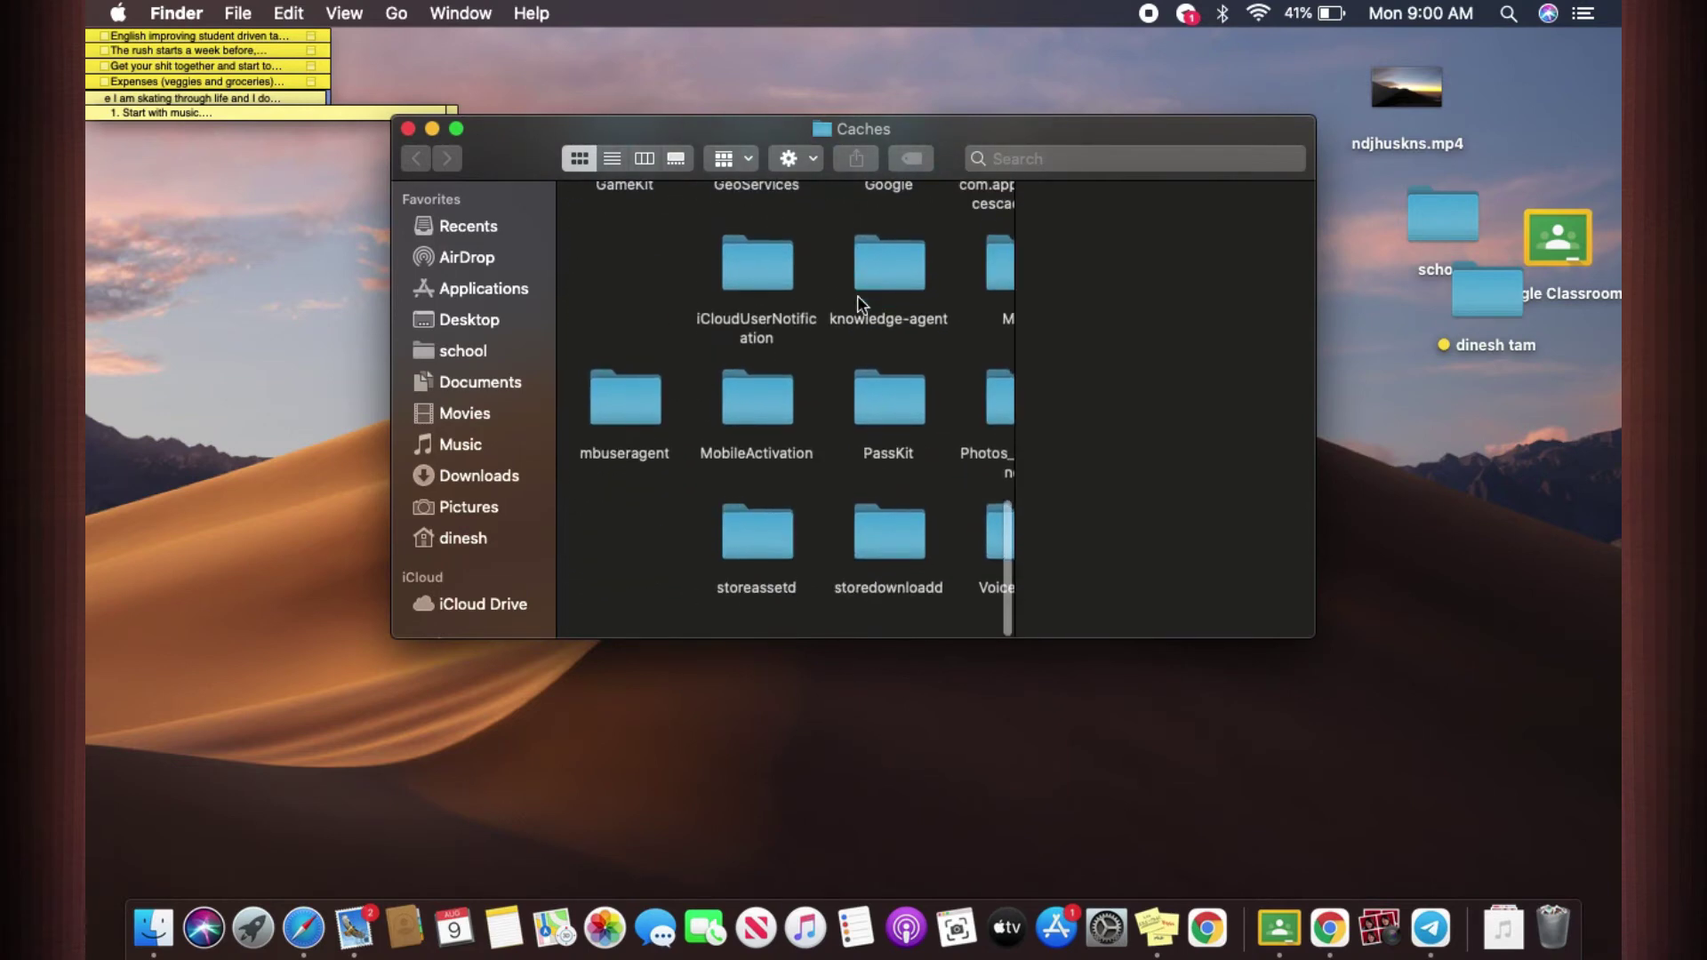
pyautogui.scroll(10, 858, 298)
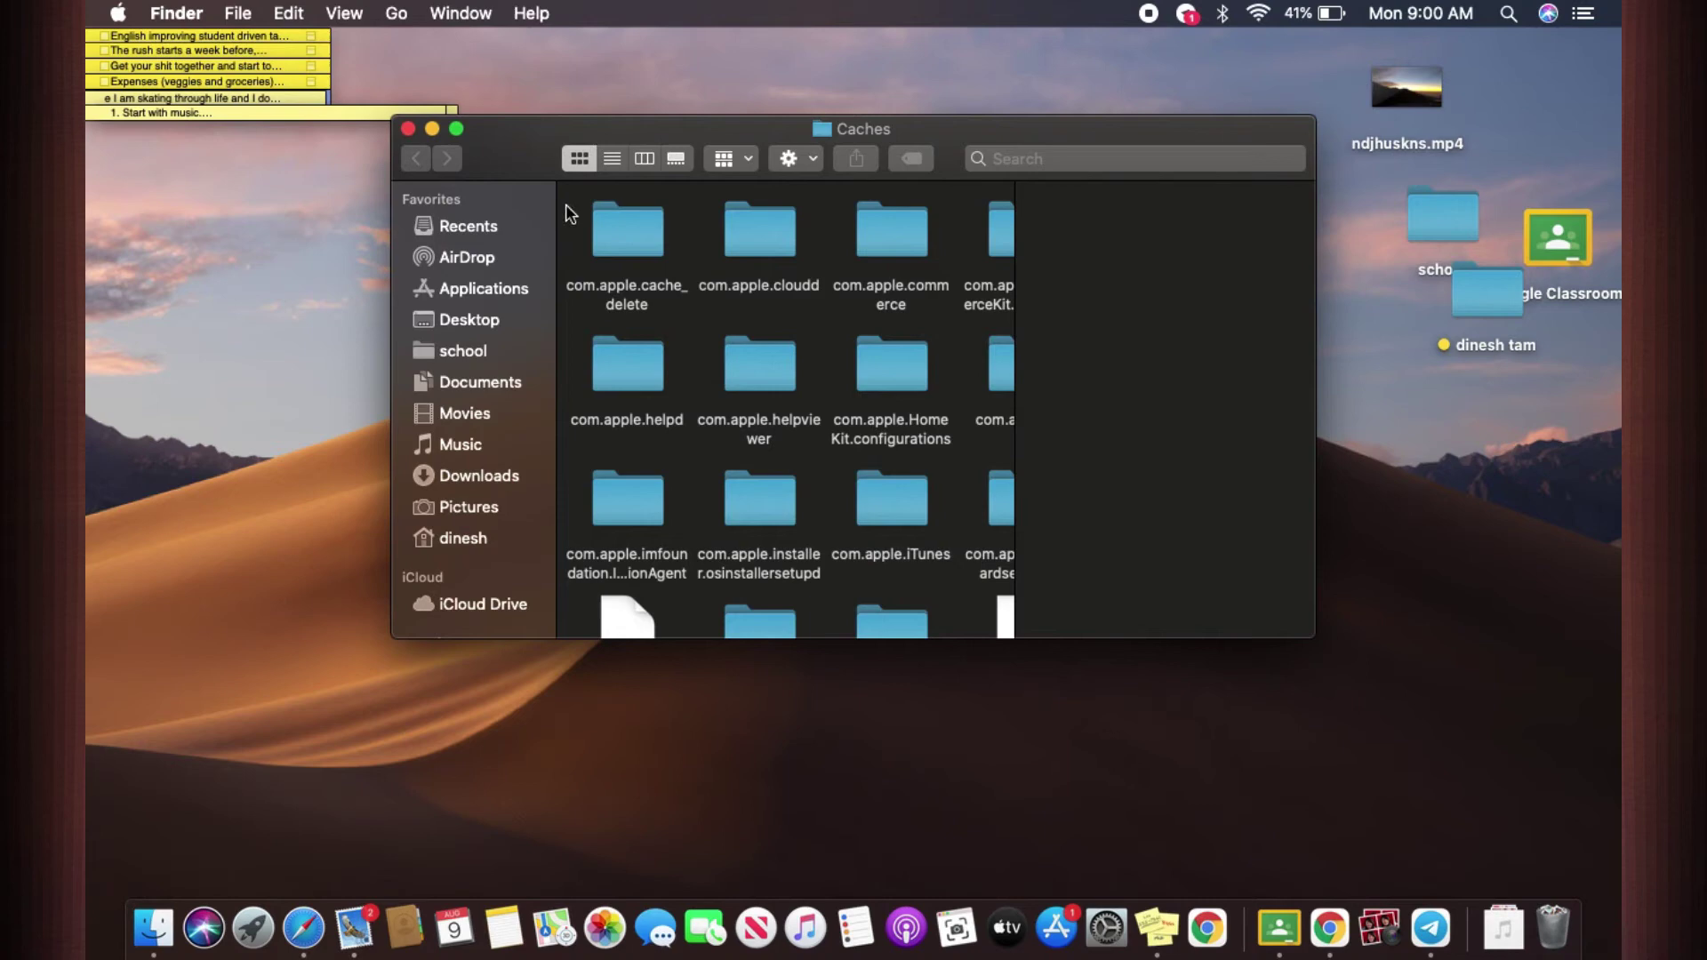
# Select all 31 items (4.26 GB) in the Caches folder.
pyautogui.moveTo(564, 217); pyautogui.dragTo(845, 590)
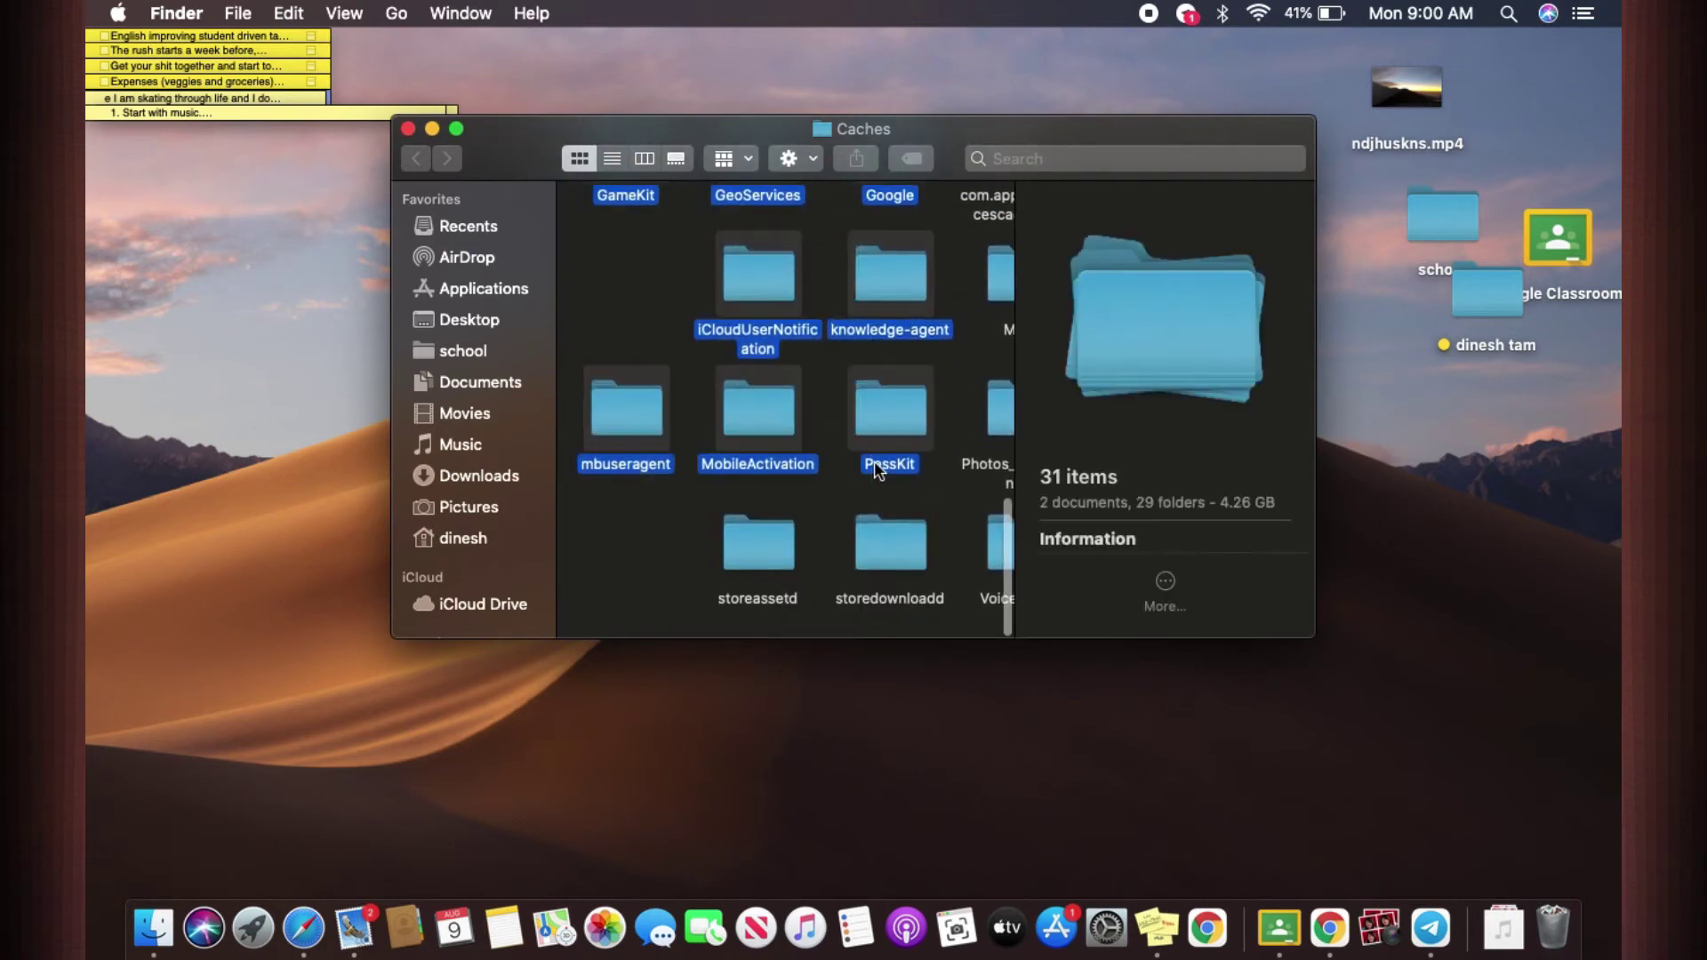
pyautogui.click(994, 40)
pyautogui.scroll(10, 740, 450)
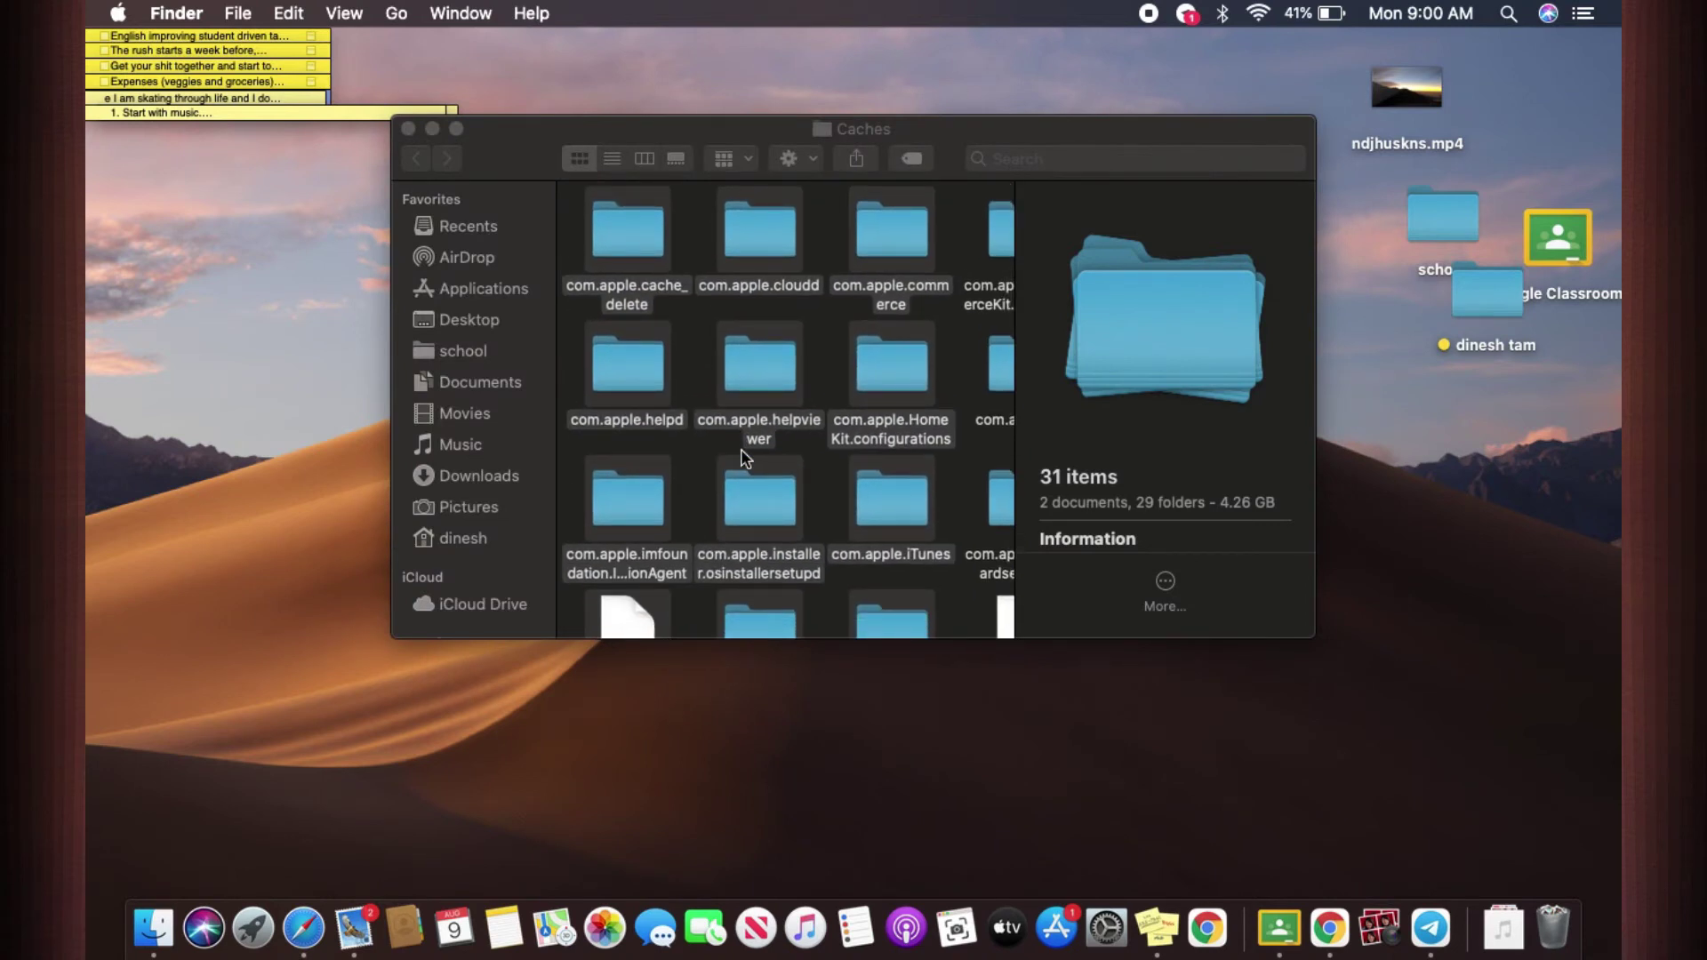
pyautogui.press('super+a')
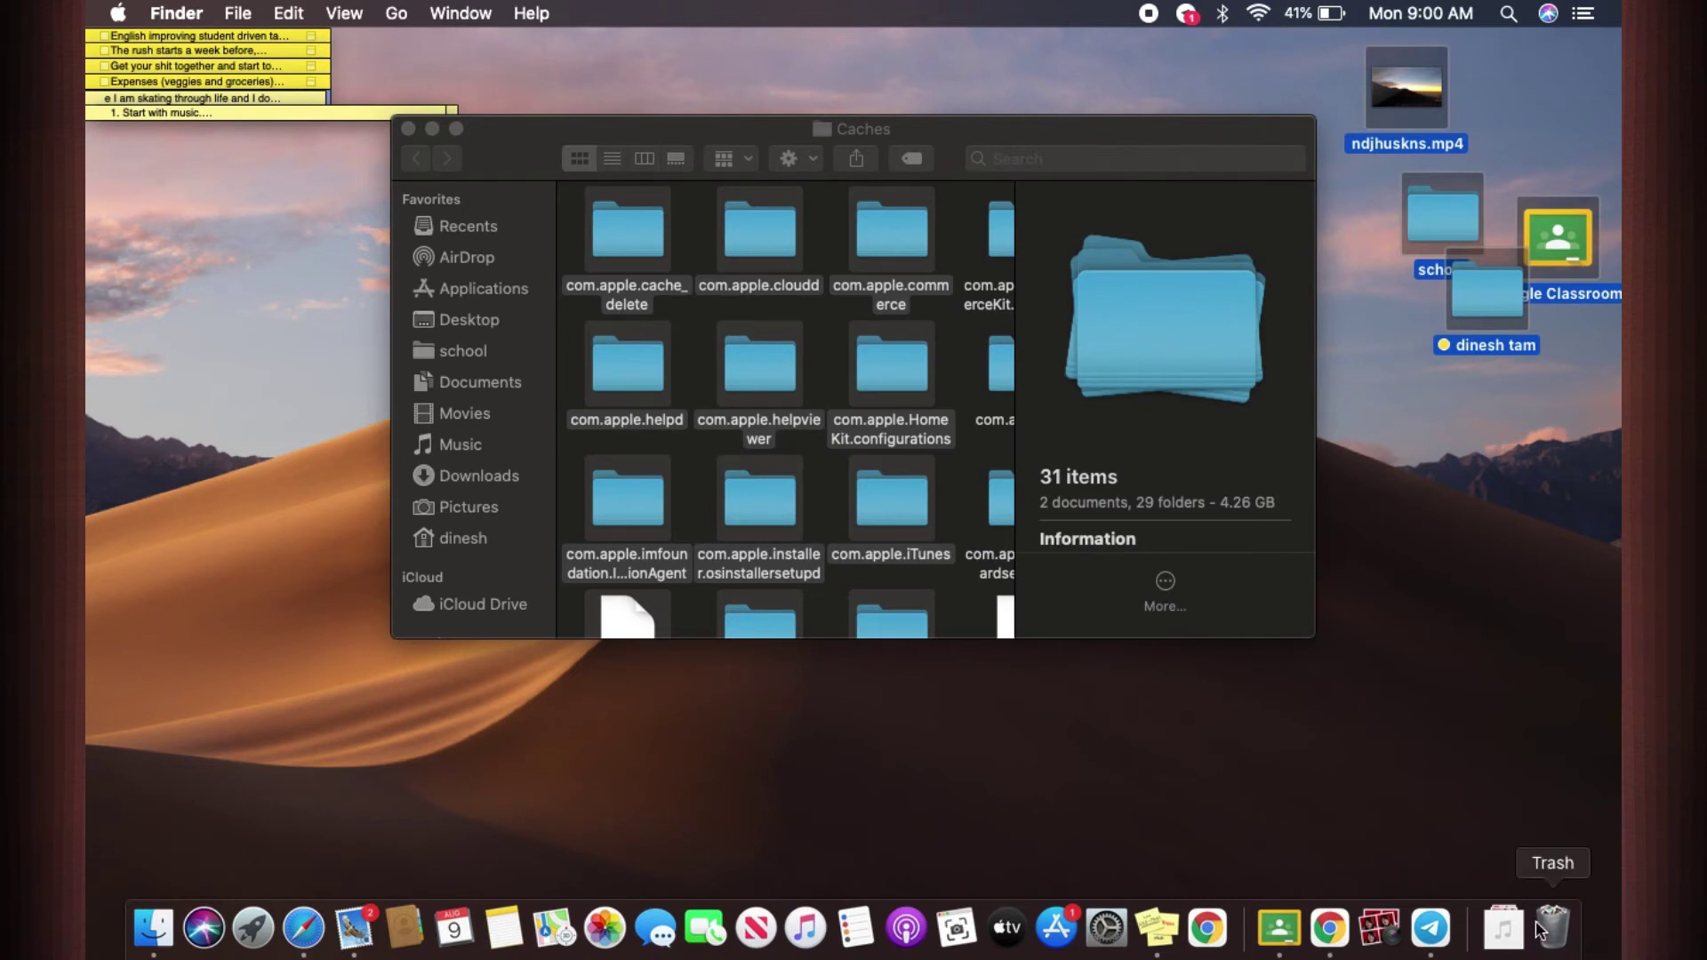
# Trash the 31 selected items, then the 50 remaining com.apple cache items (328.2 MB).
pyautogui.rightClick(743, 370)
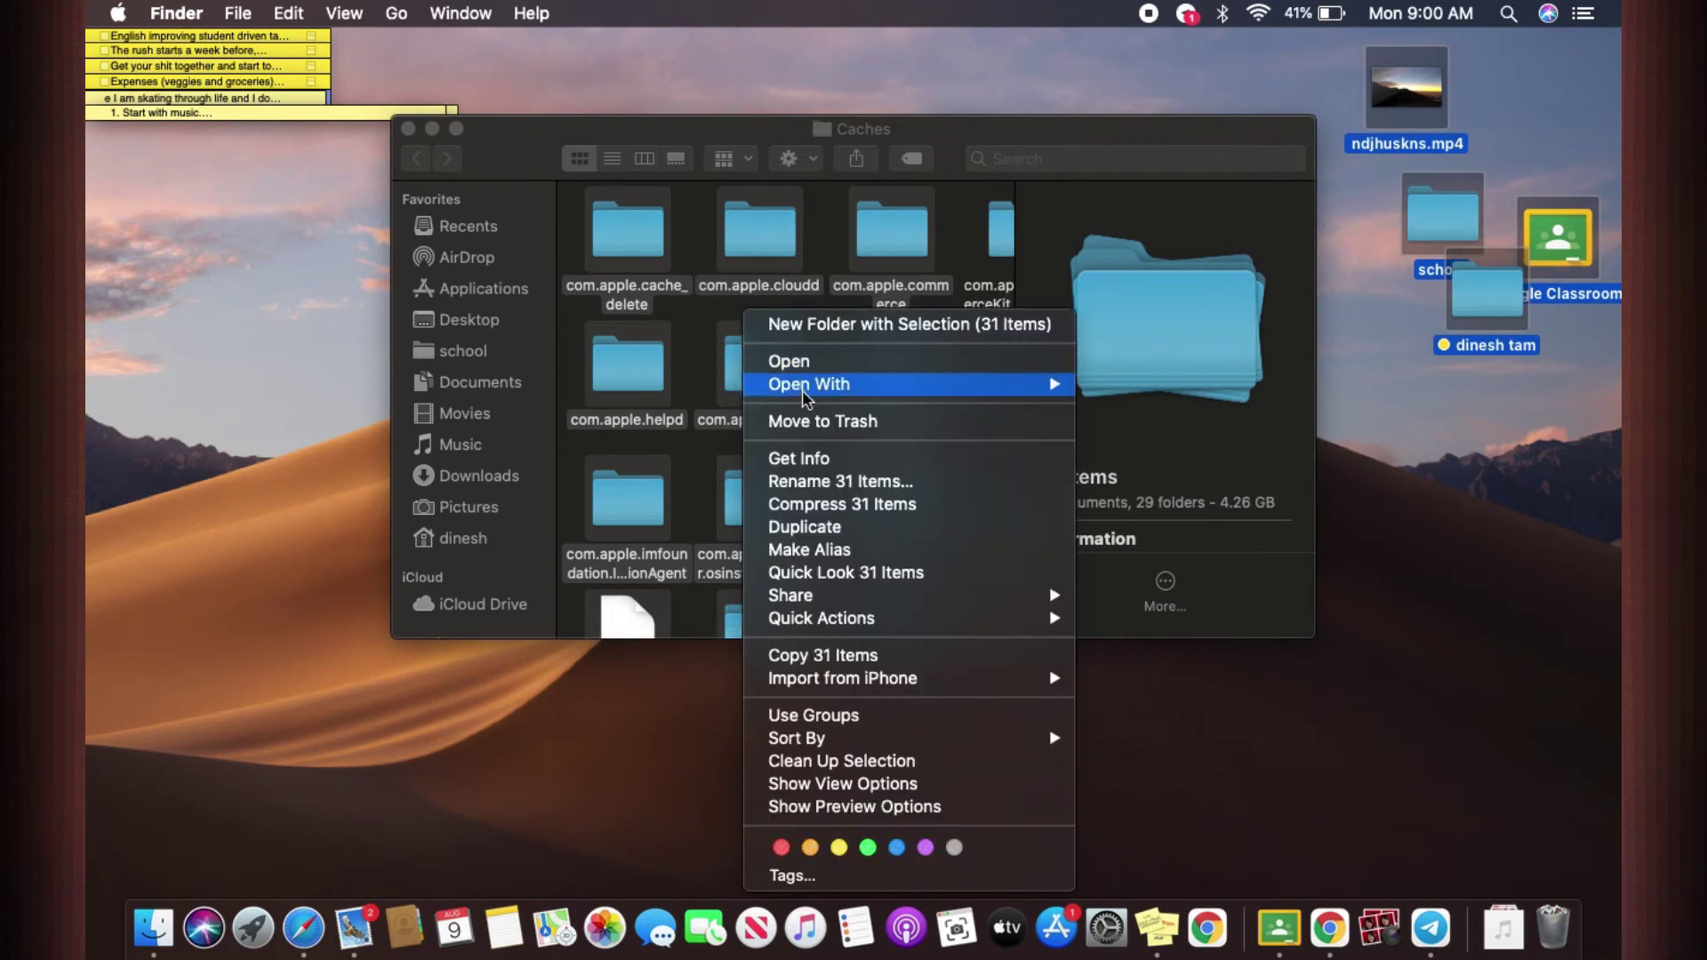
pyautogui.click(819, 422)
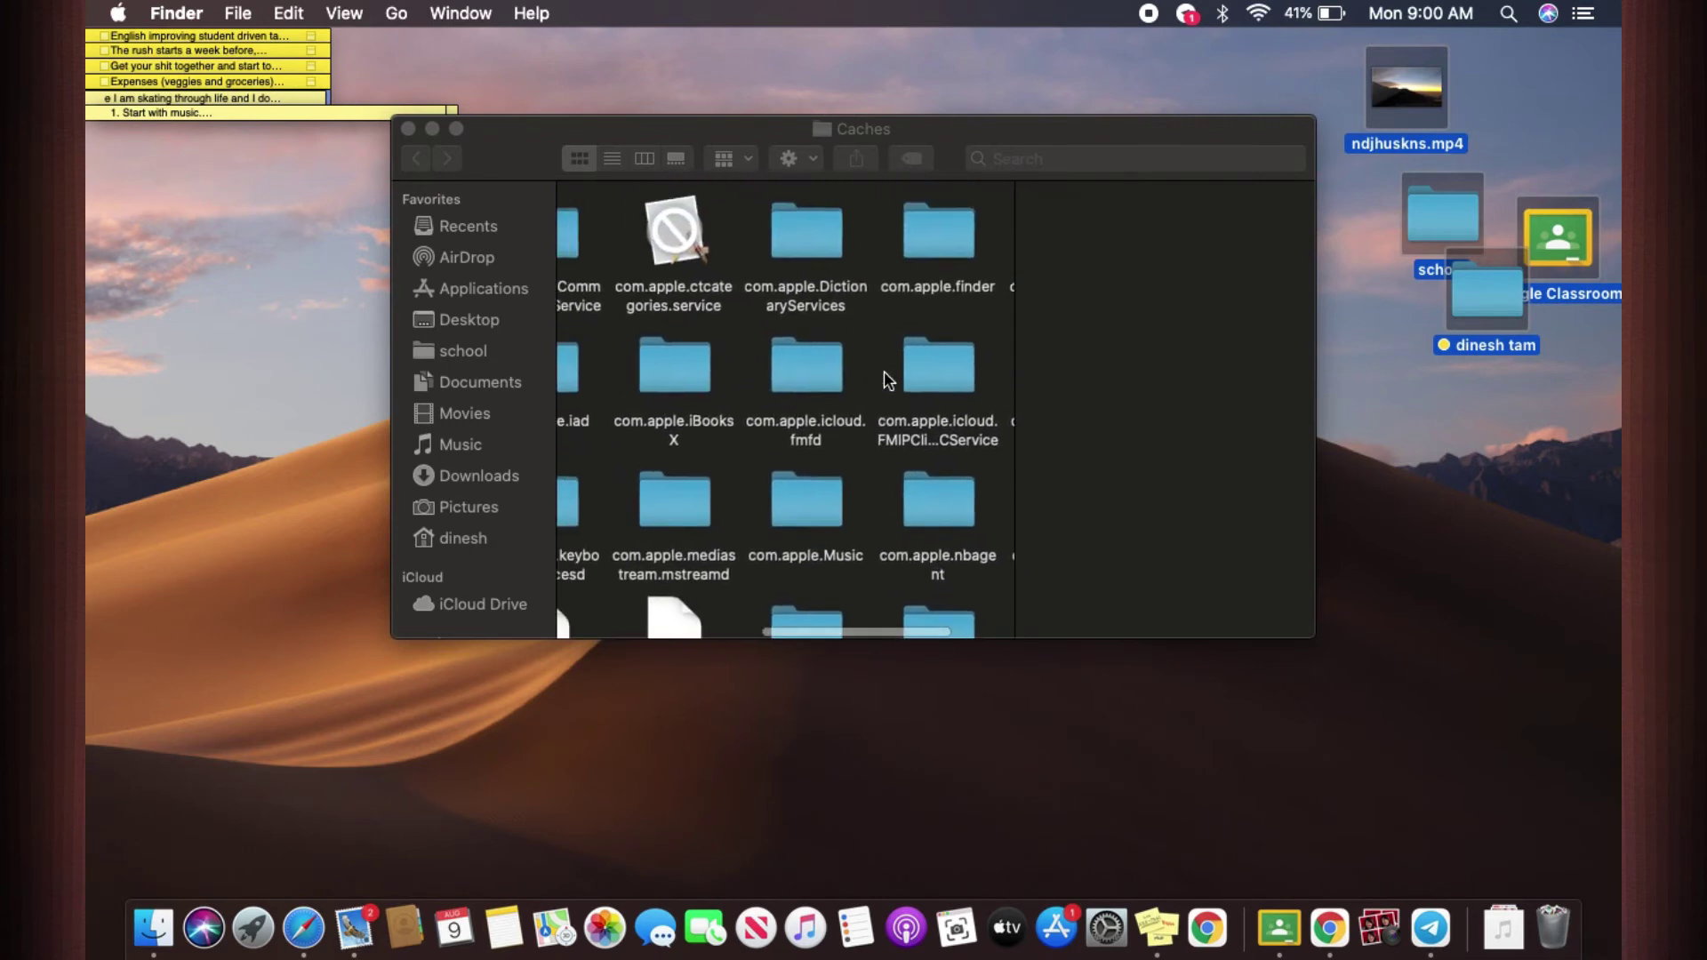
pyautogui.click(456, 128)
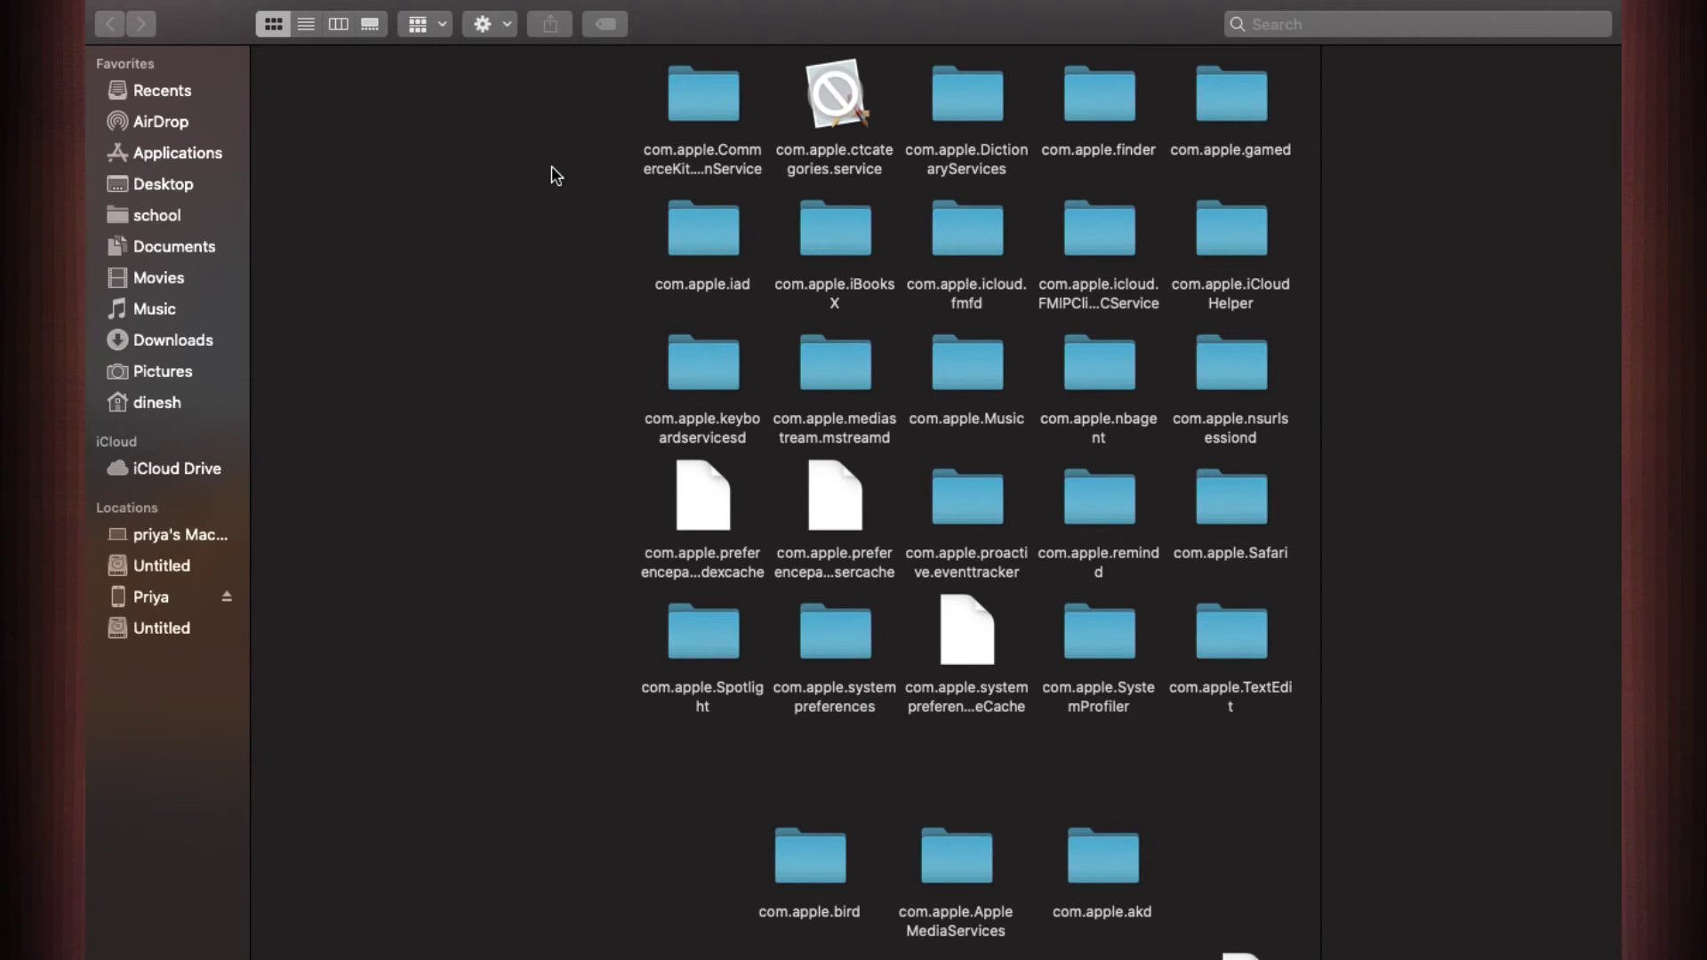
pyautogui.press('super+a')
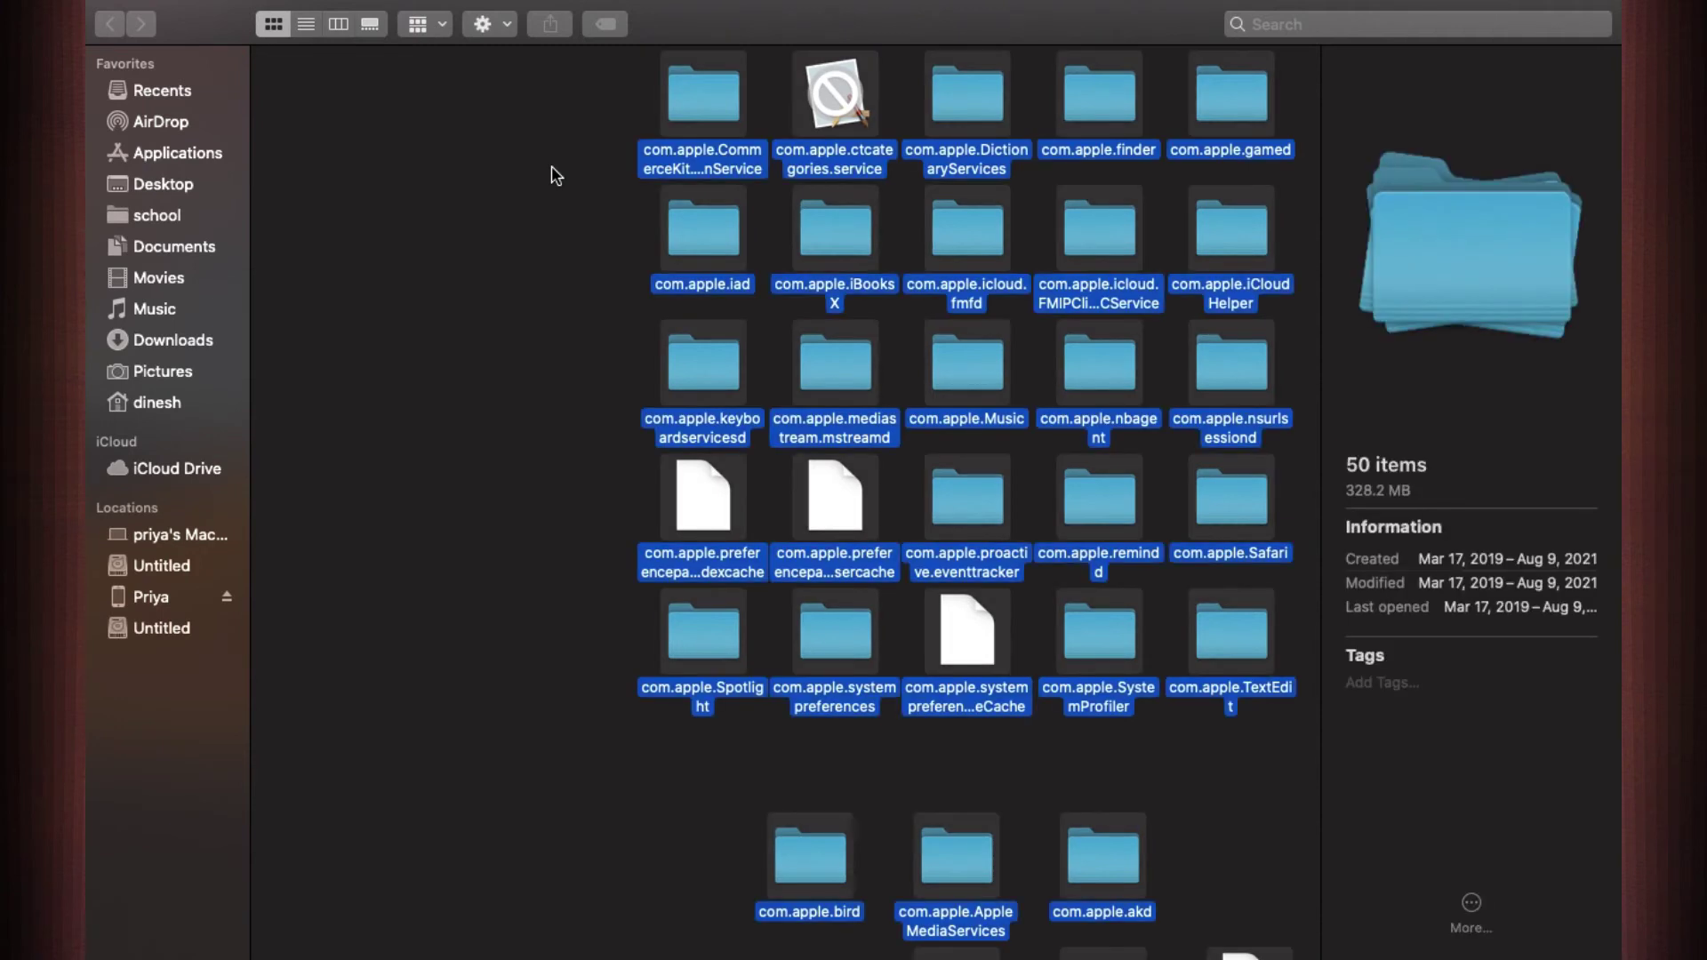
pyautogui.rightClick(696, 234)
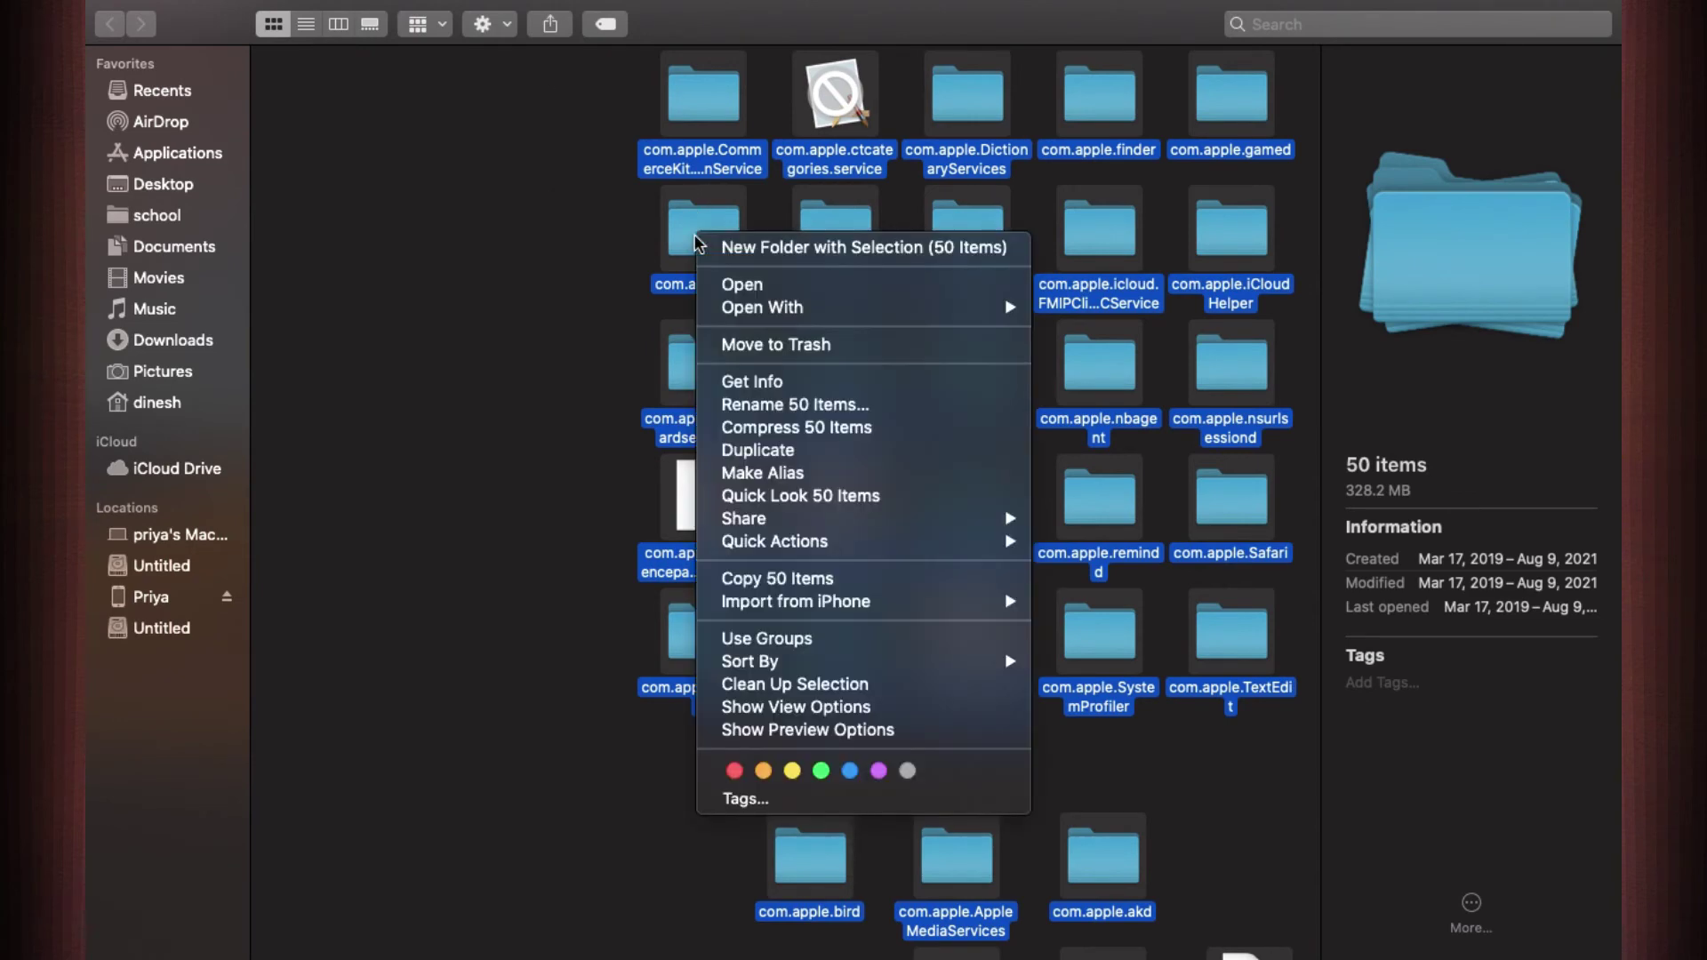
pyautogui.click(767, 345)
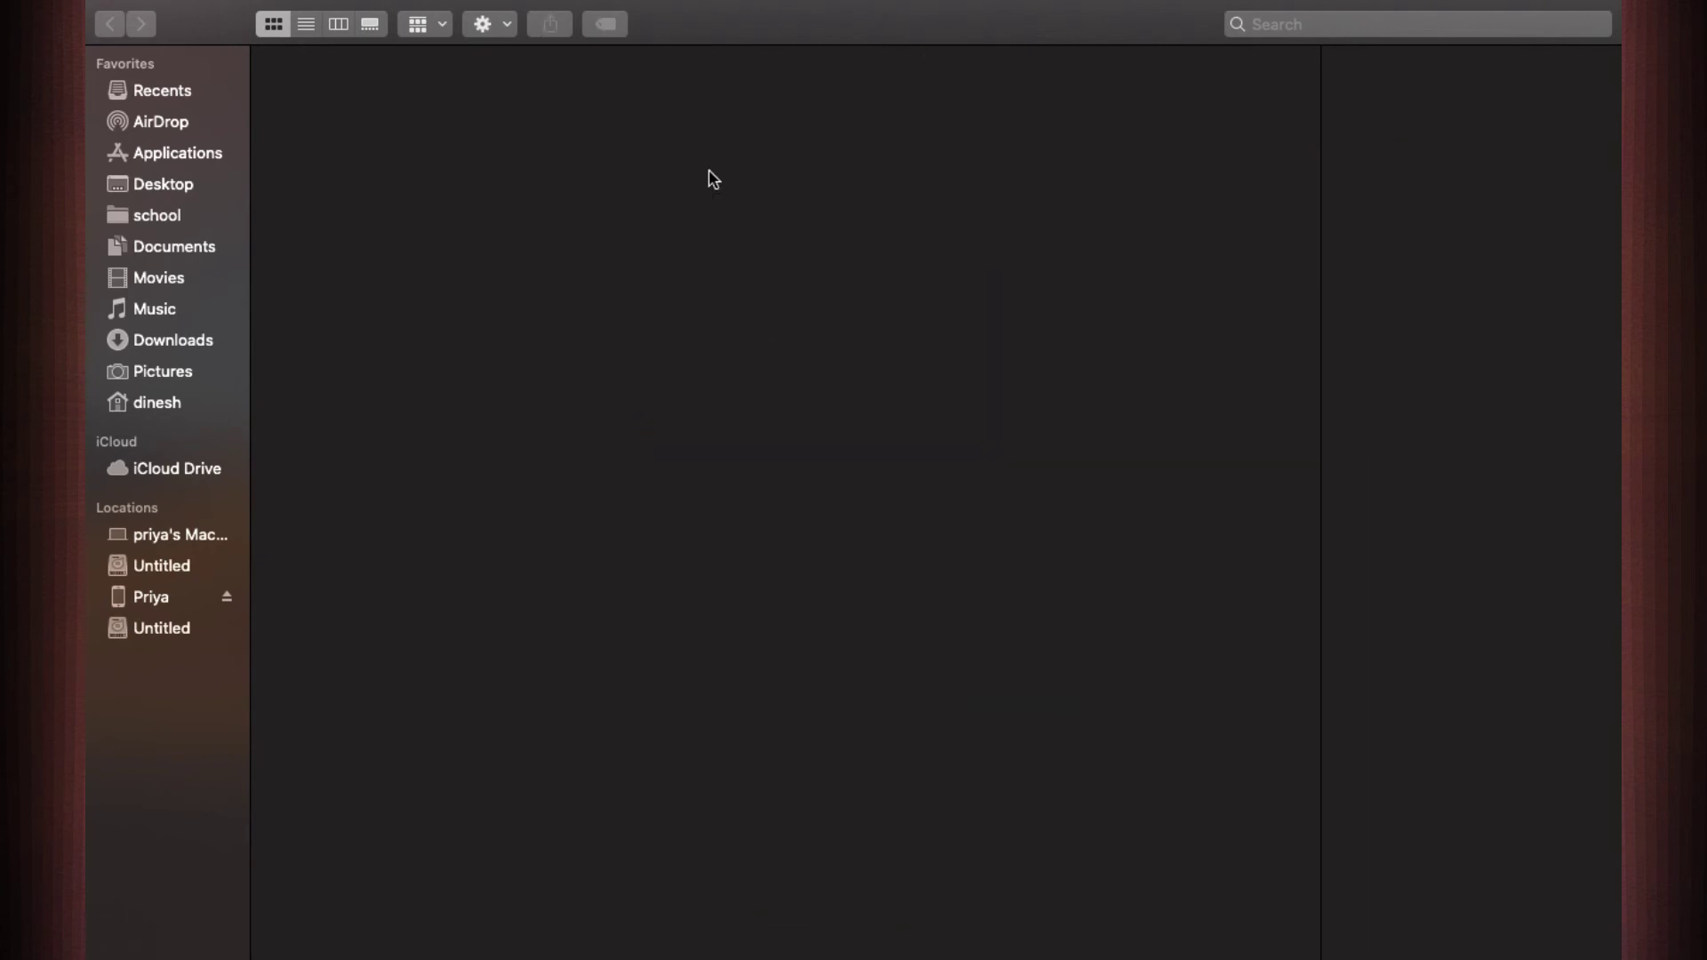
# Restore the window size and navigate to Untitled > Library > Caches.
pyautogui.moveTo(187, 2)
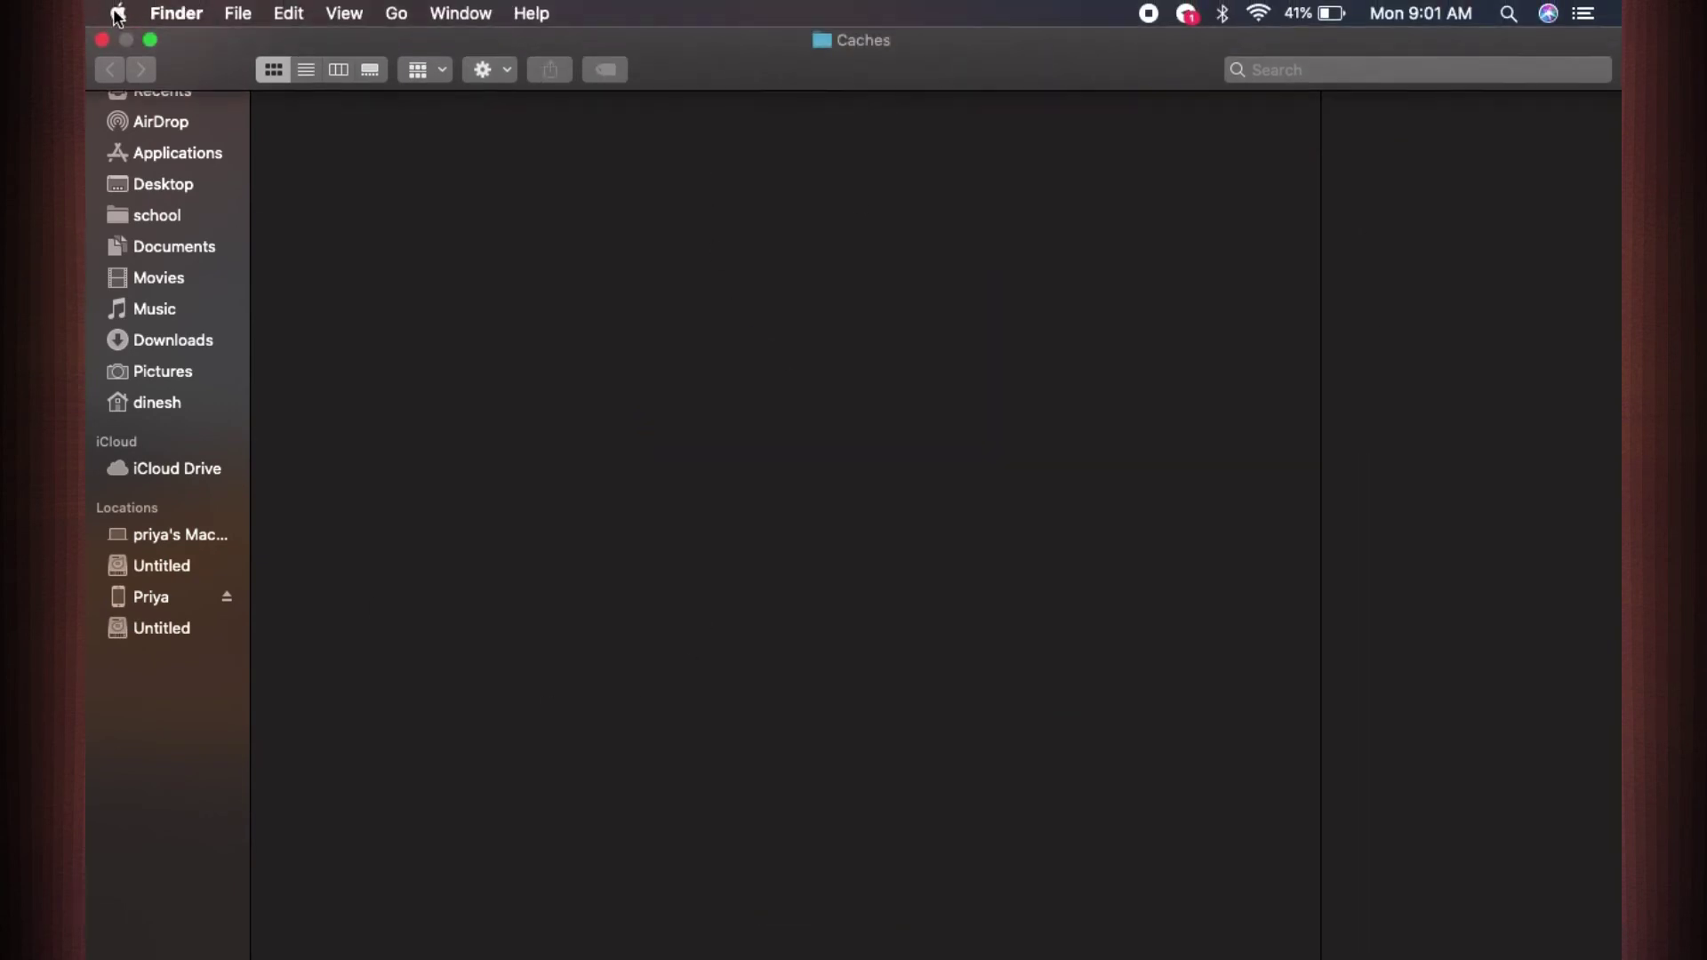
pyautogui.click(151, 41)
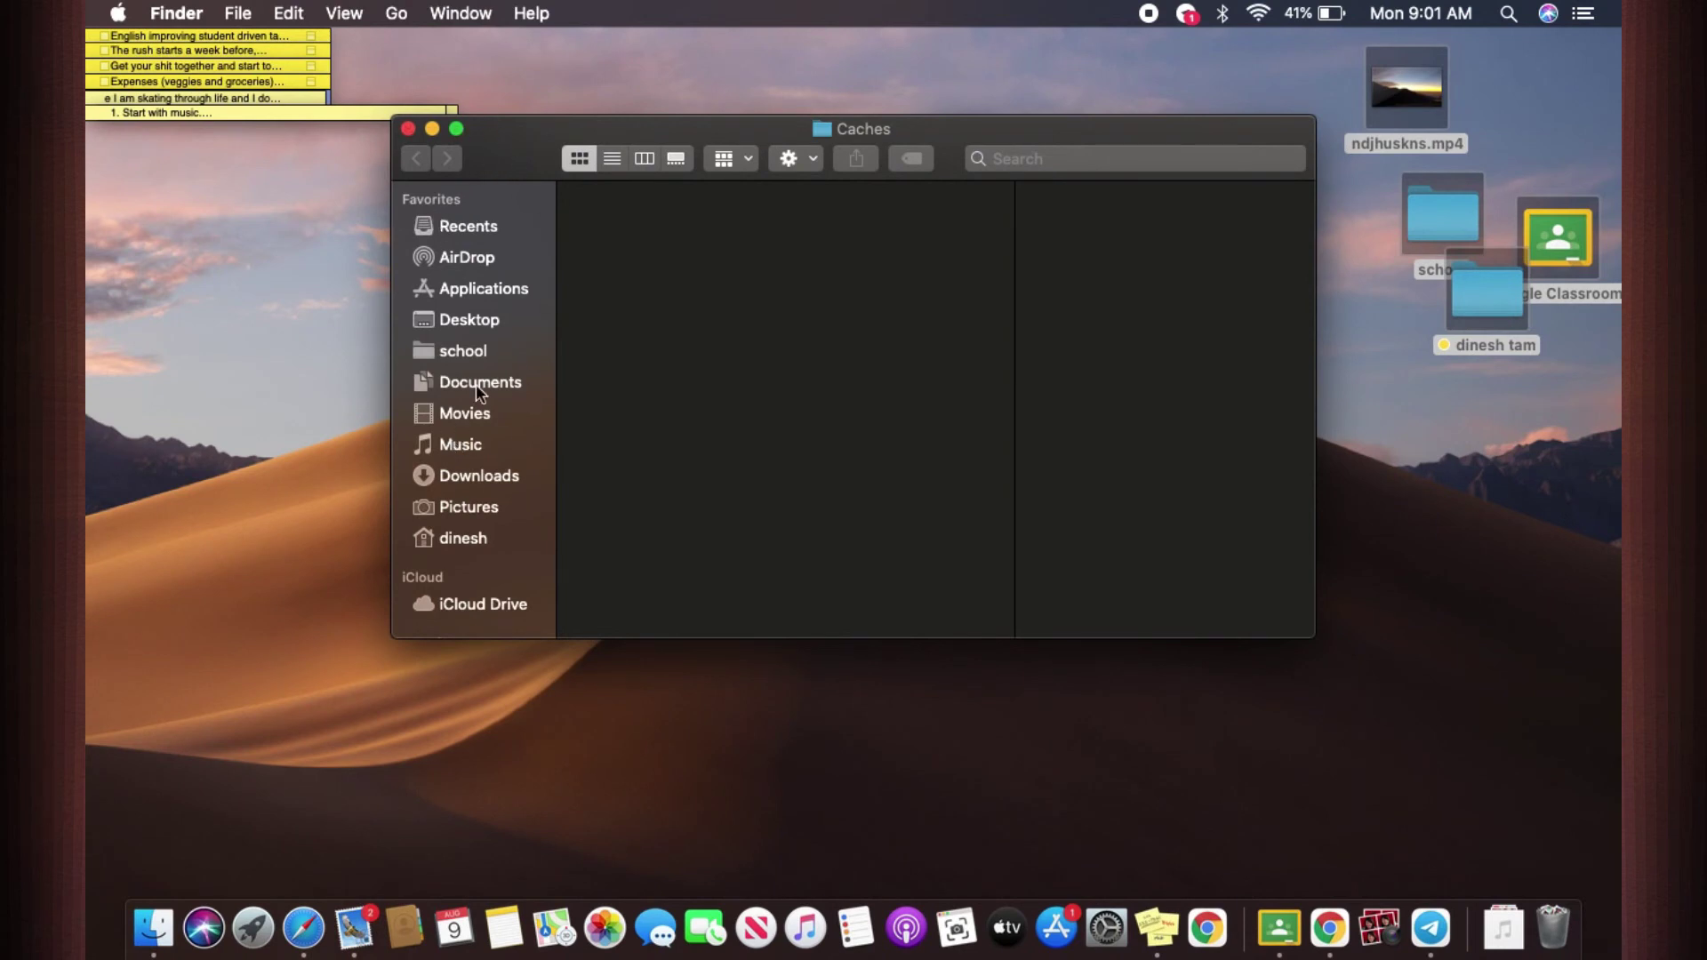
pyautogui.scroll(-5, 476, 384)
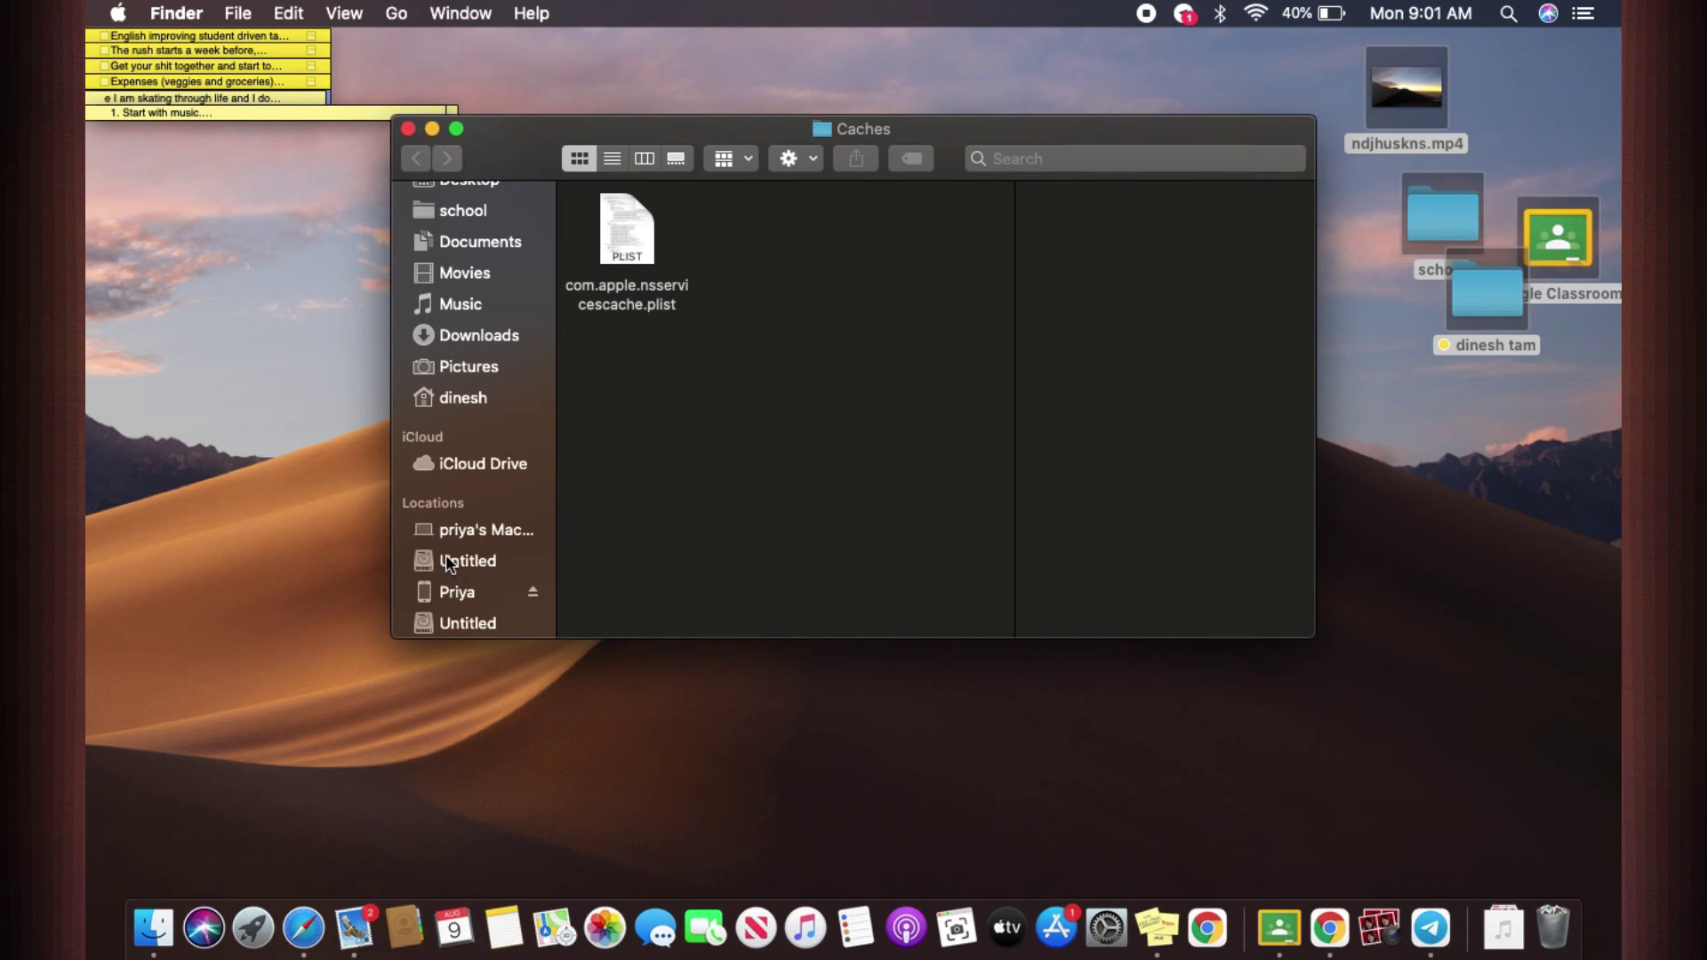
pyautogui.click(461, 560)
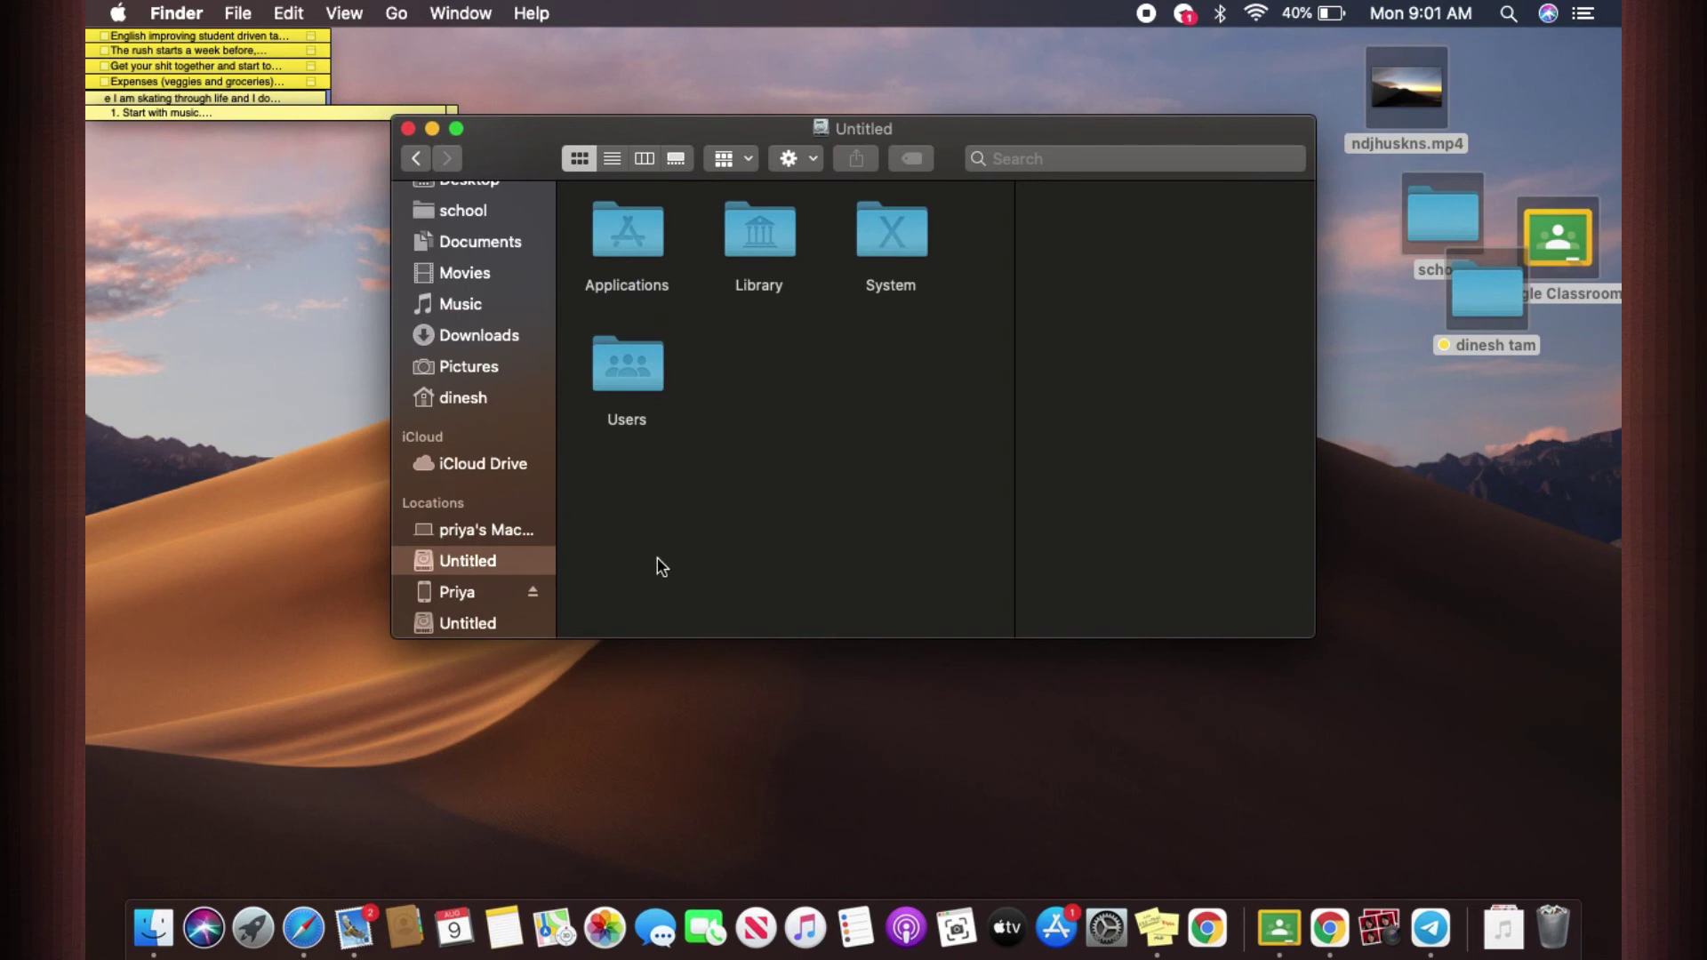
pyautogui.doubleClick(767, 221)
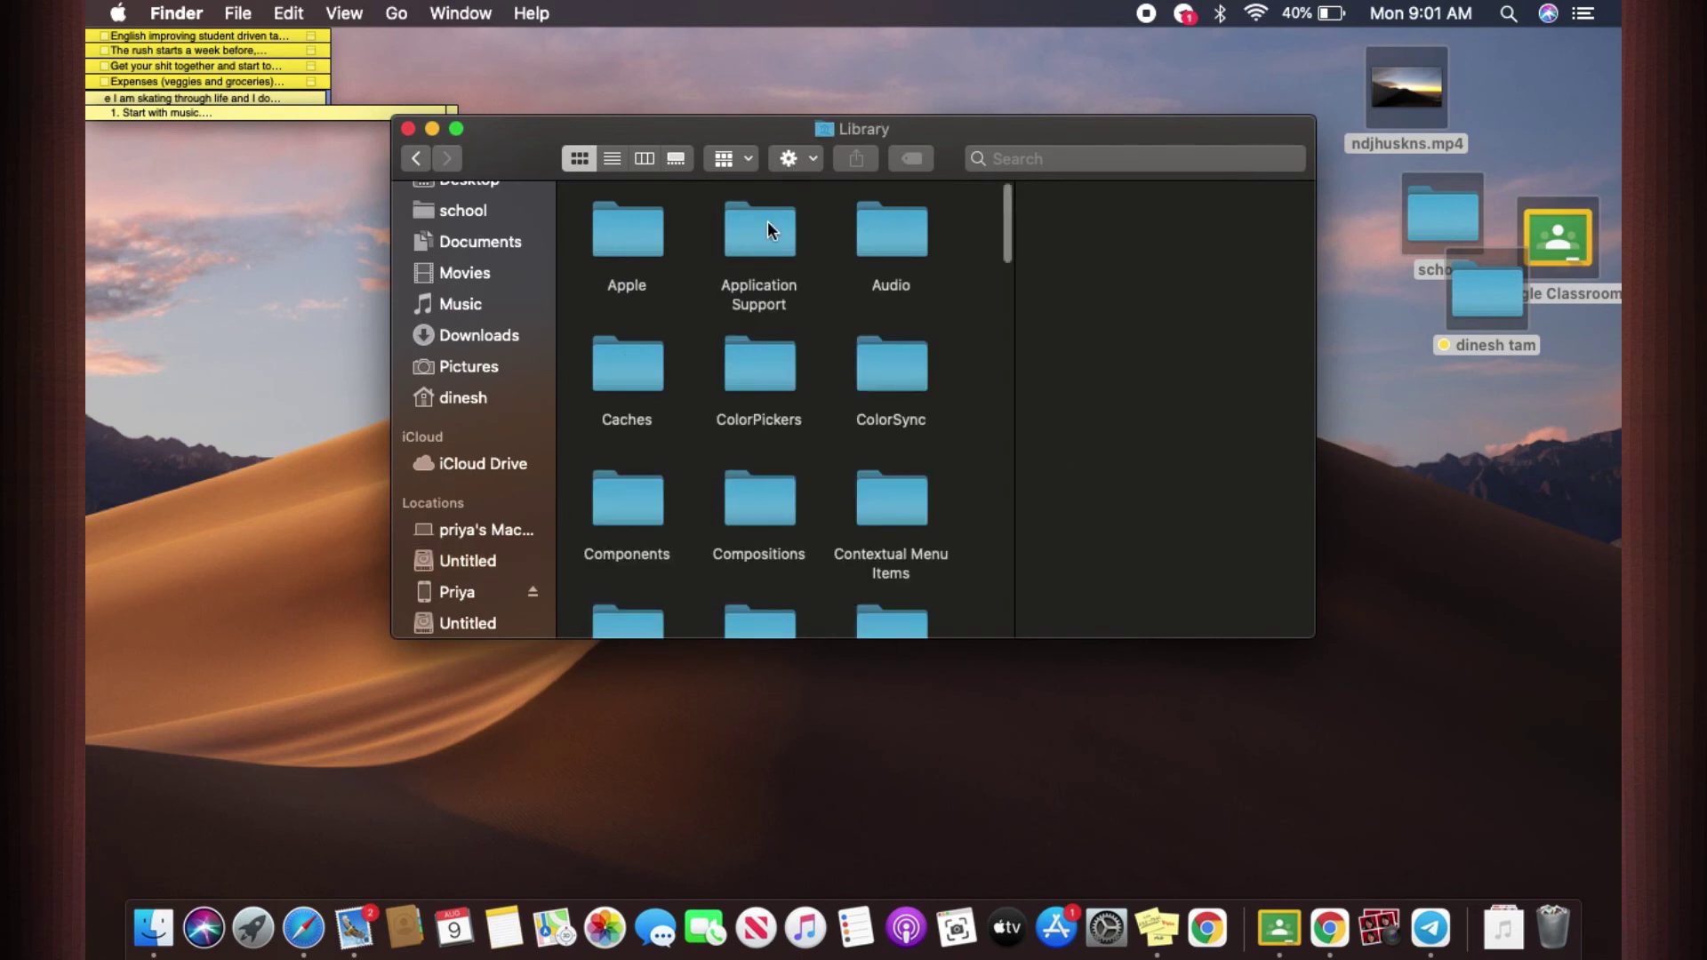
pyautogui.doubleClick(640, 366)
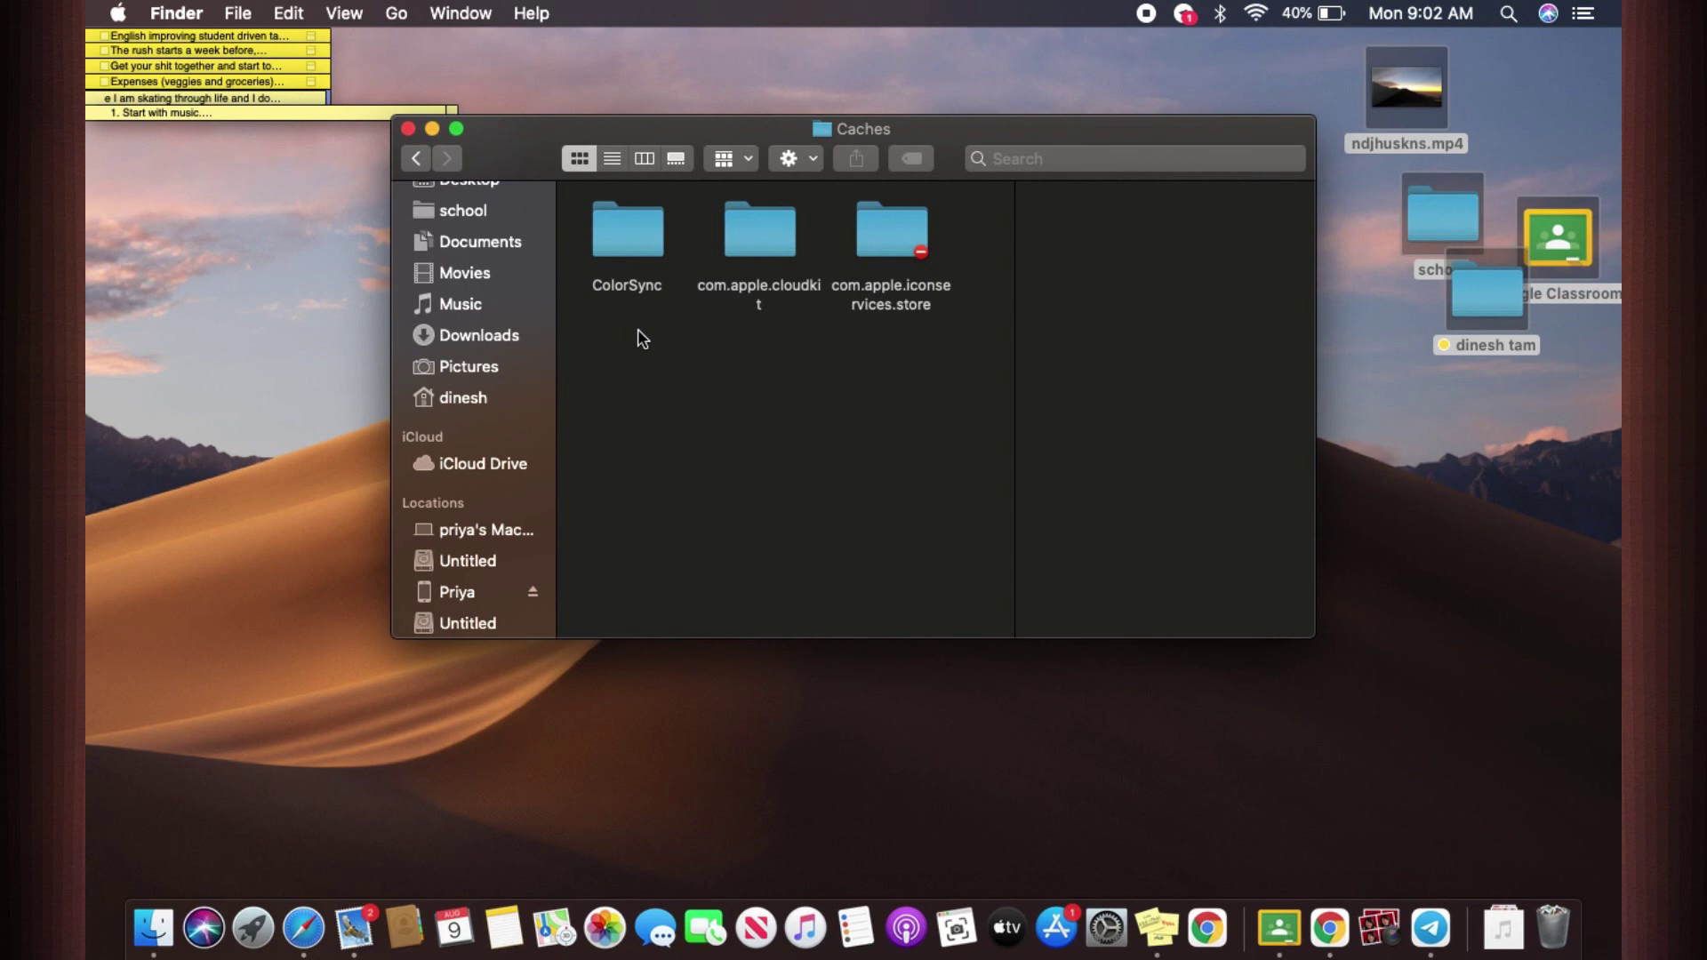
# Trash ColorSync, com.apple.cloudkit and com.apple.iconservices.store with the admin password, then close the window.
pyautogui.press('super+a')
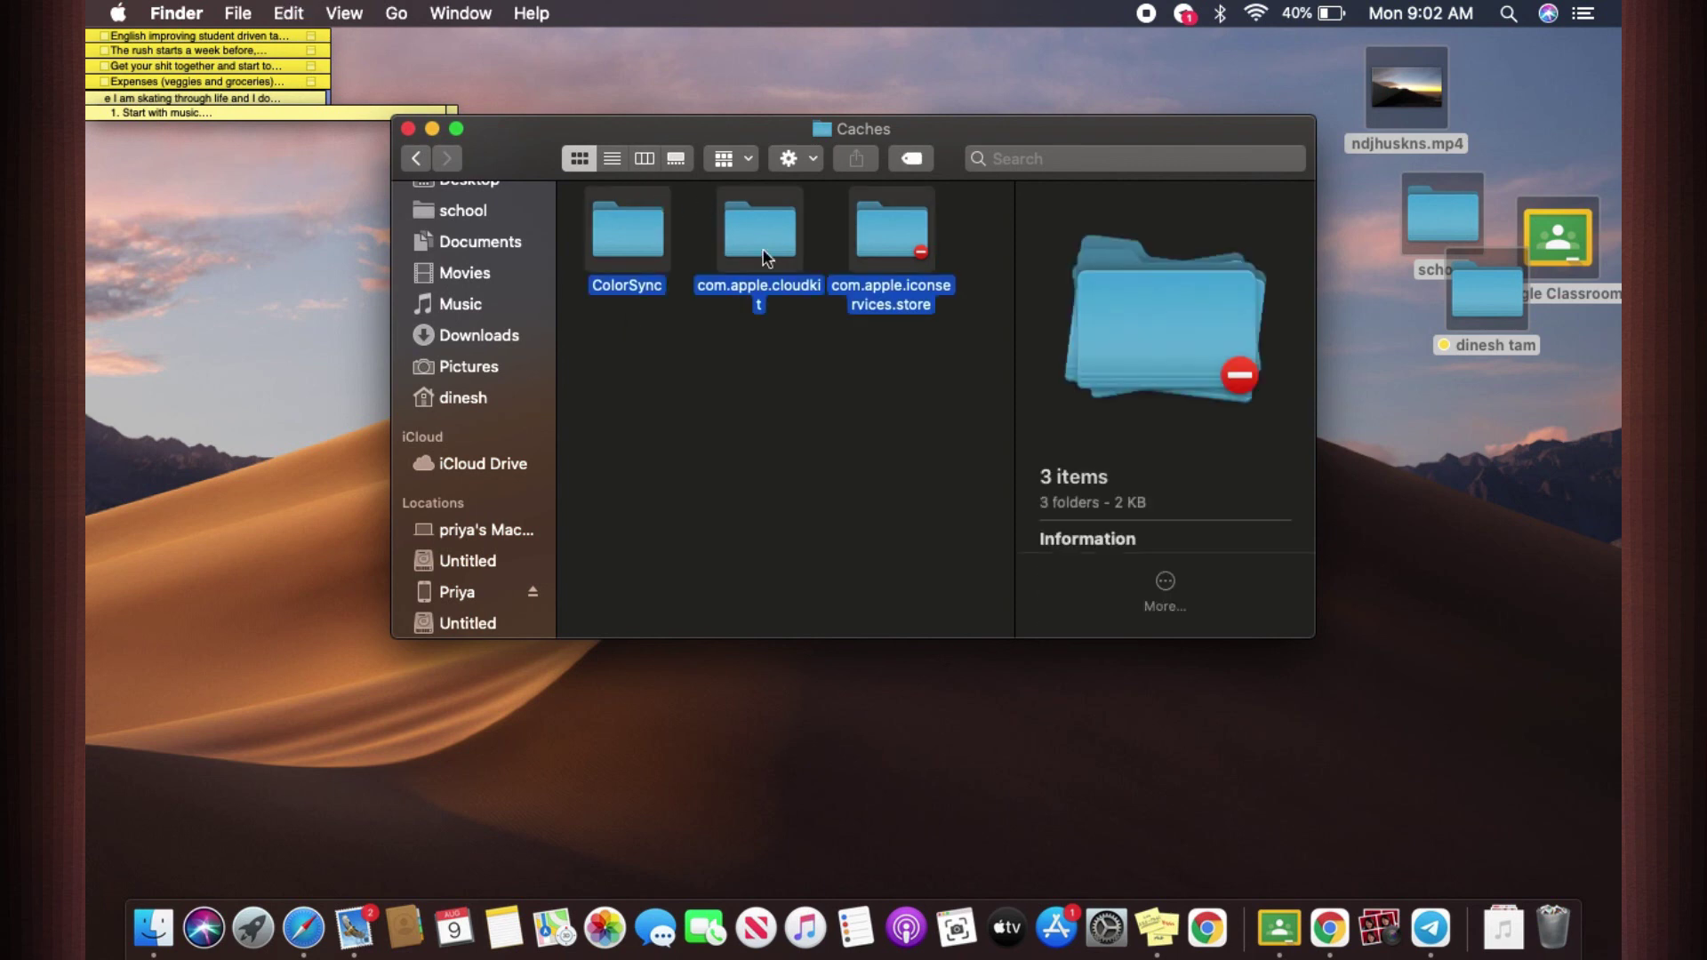
pyautogui.rightClick(765, 258)
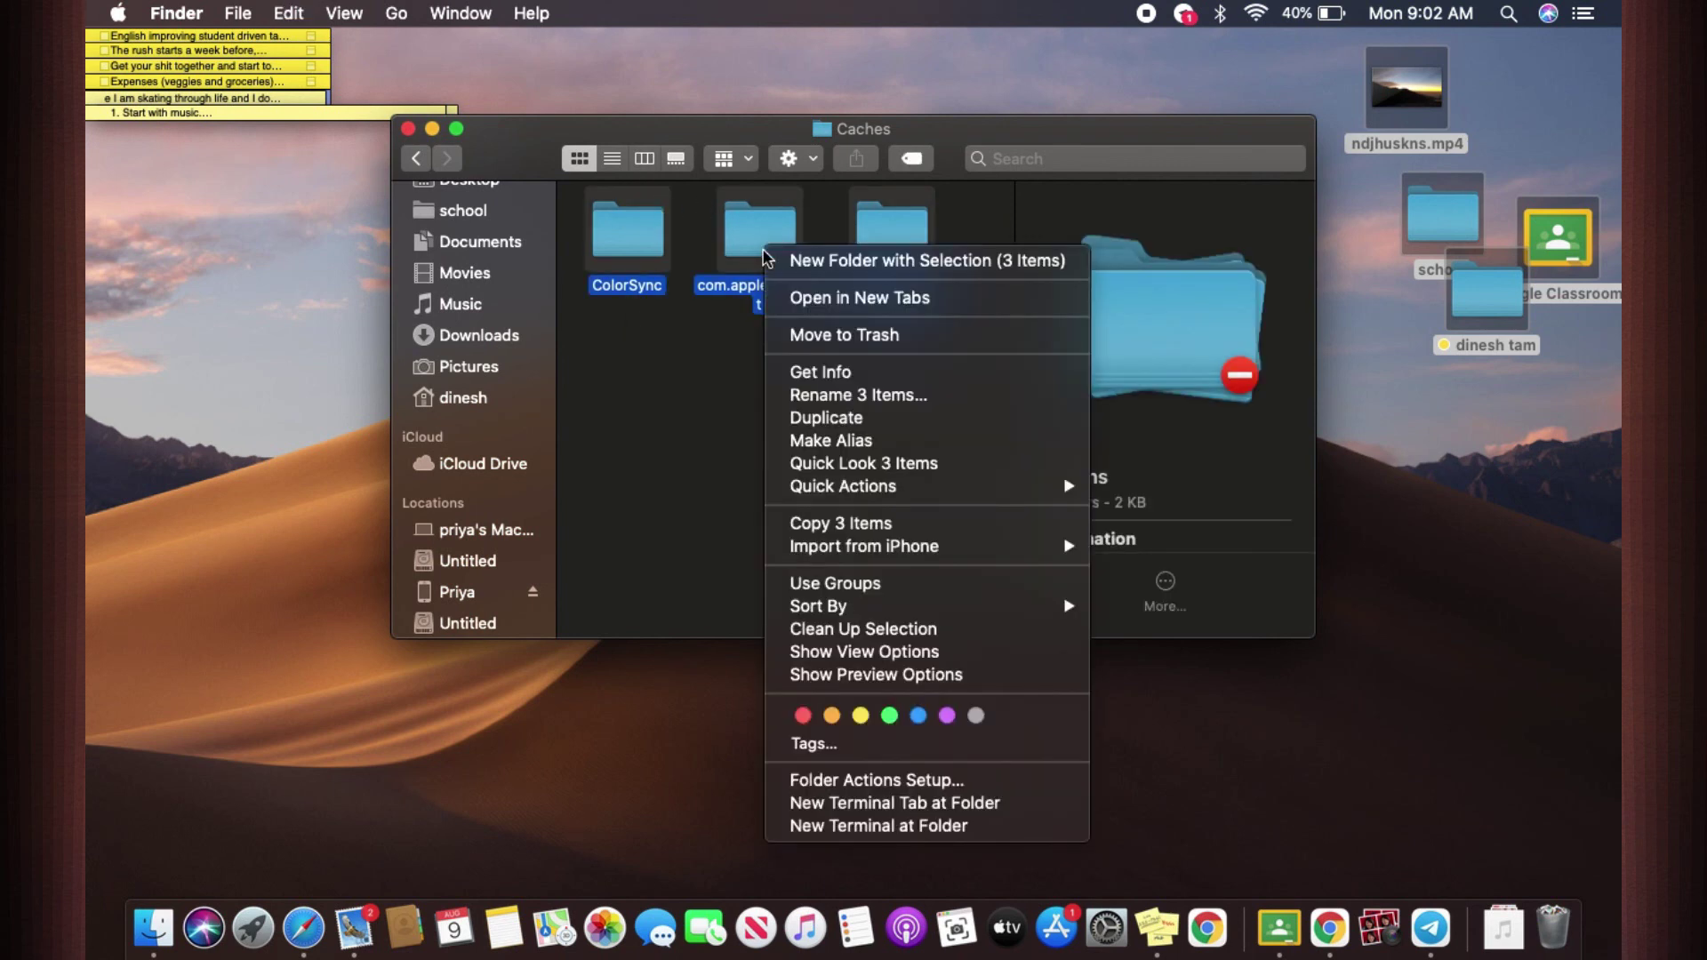
pyautogui.click(879, 337)
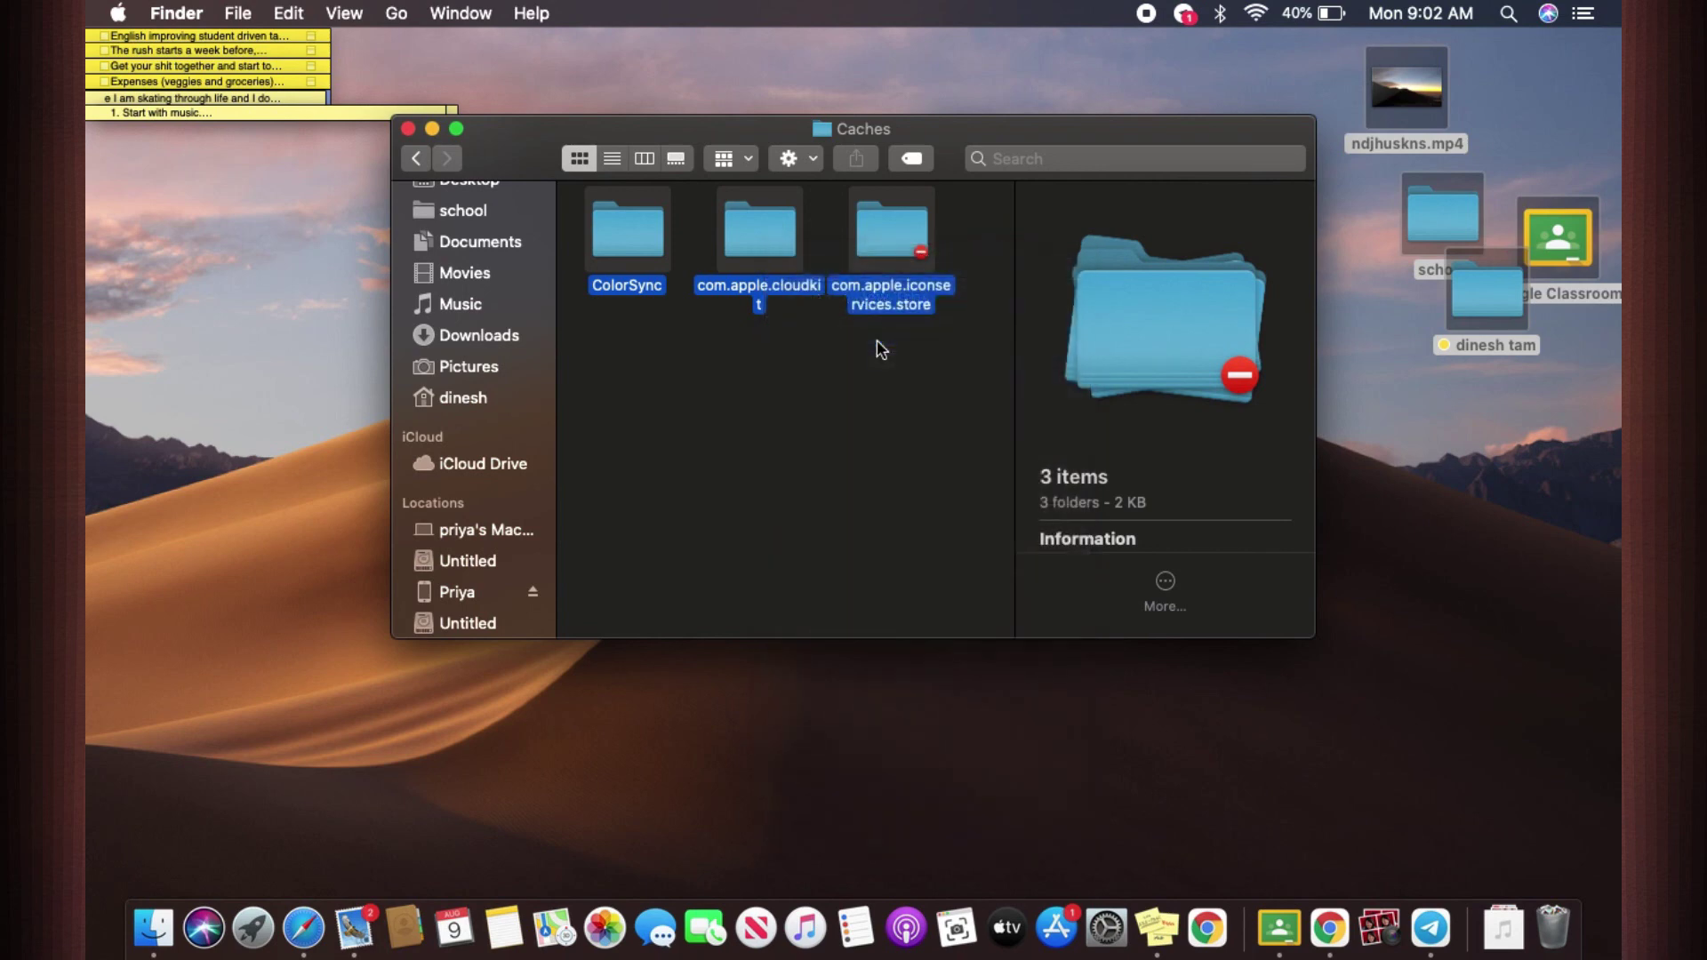
pyautogui.write('••••')
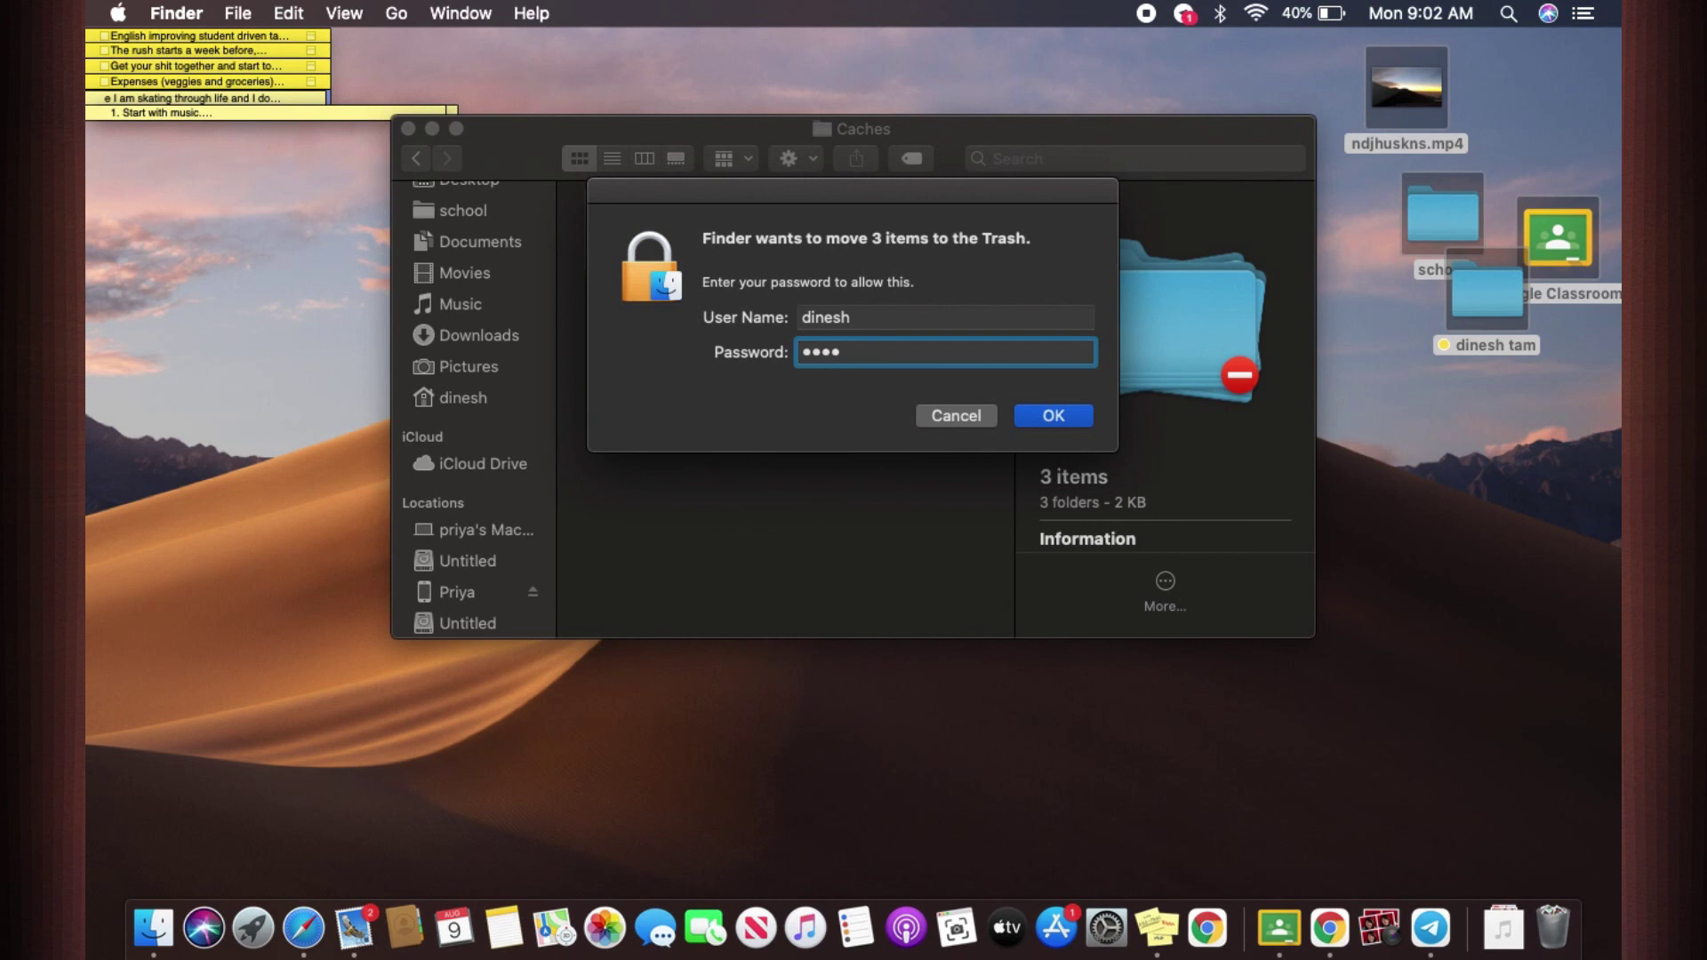
pyautogui.write('••')
pyautogui.click(1055, 416)
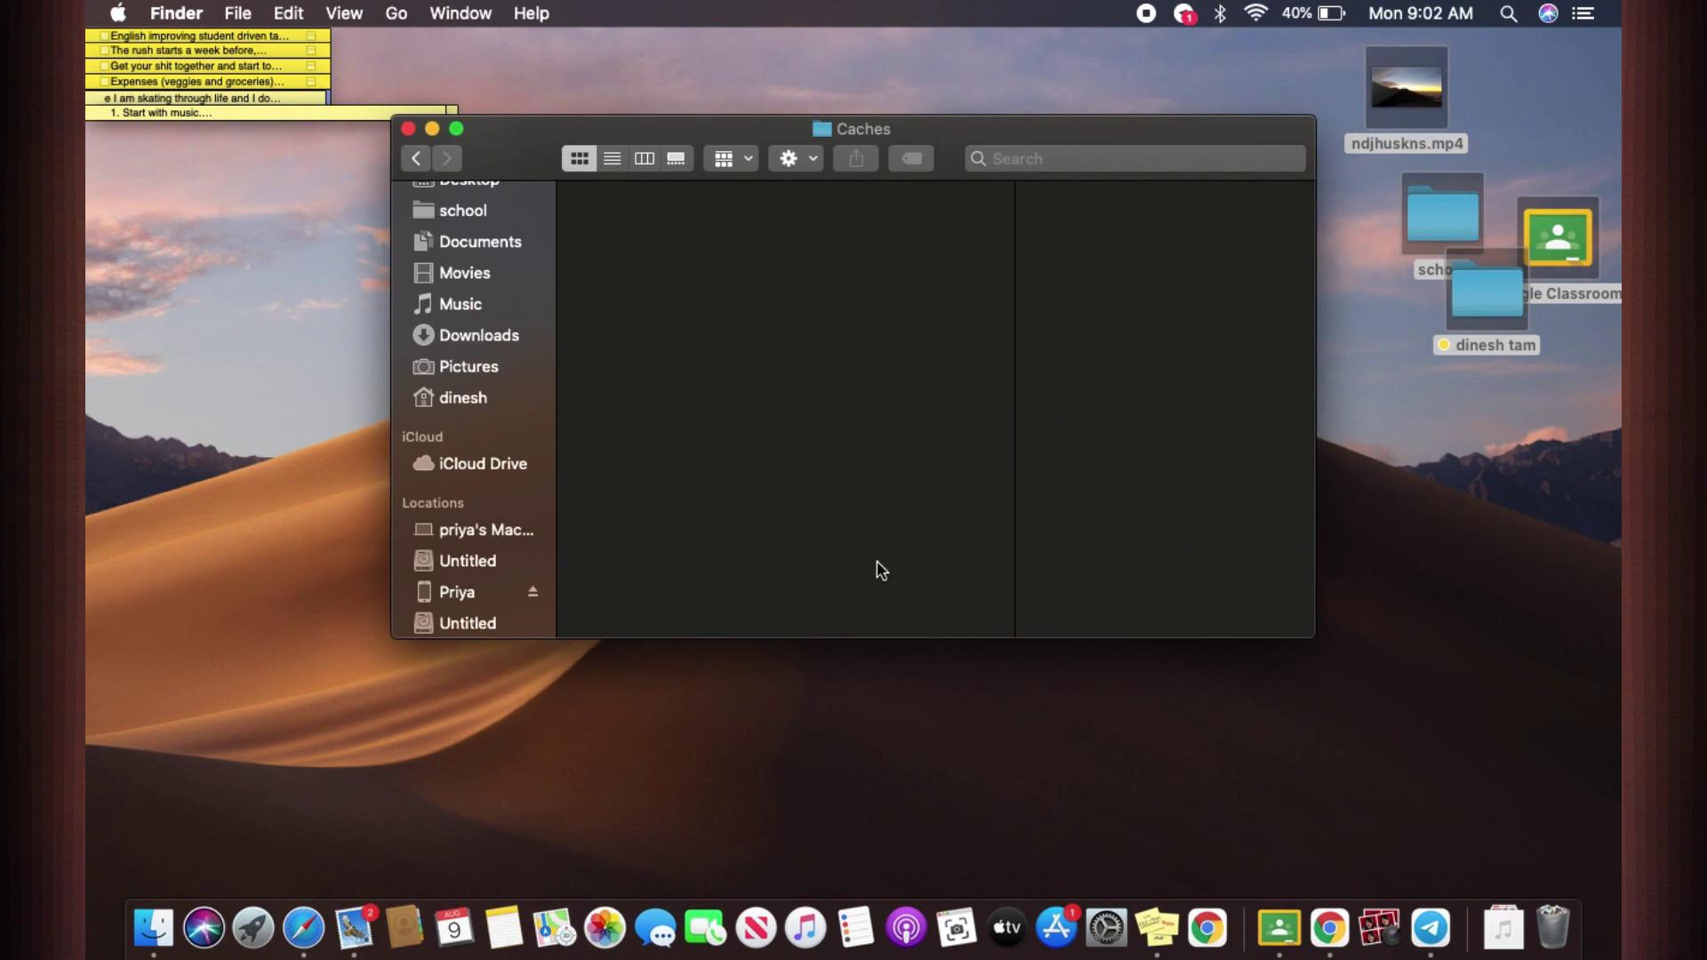
pyautogui.click(409, 129)
pyautogui.click(409, 130)
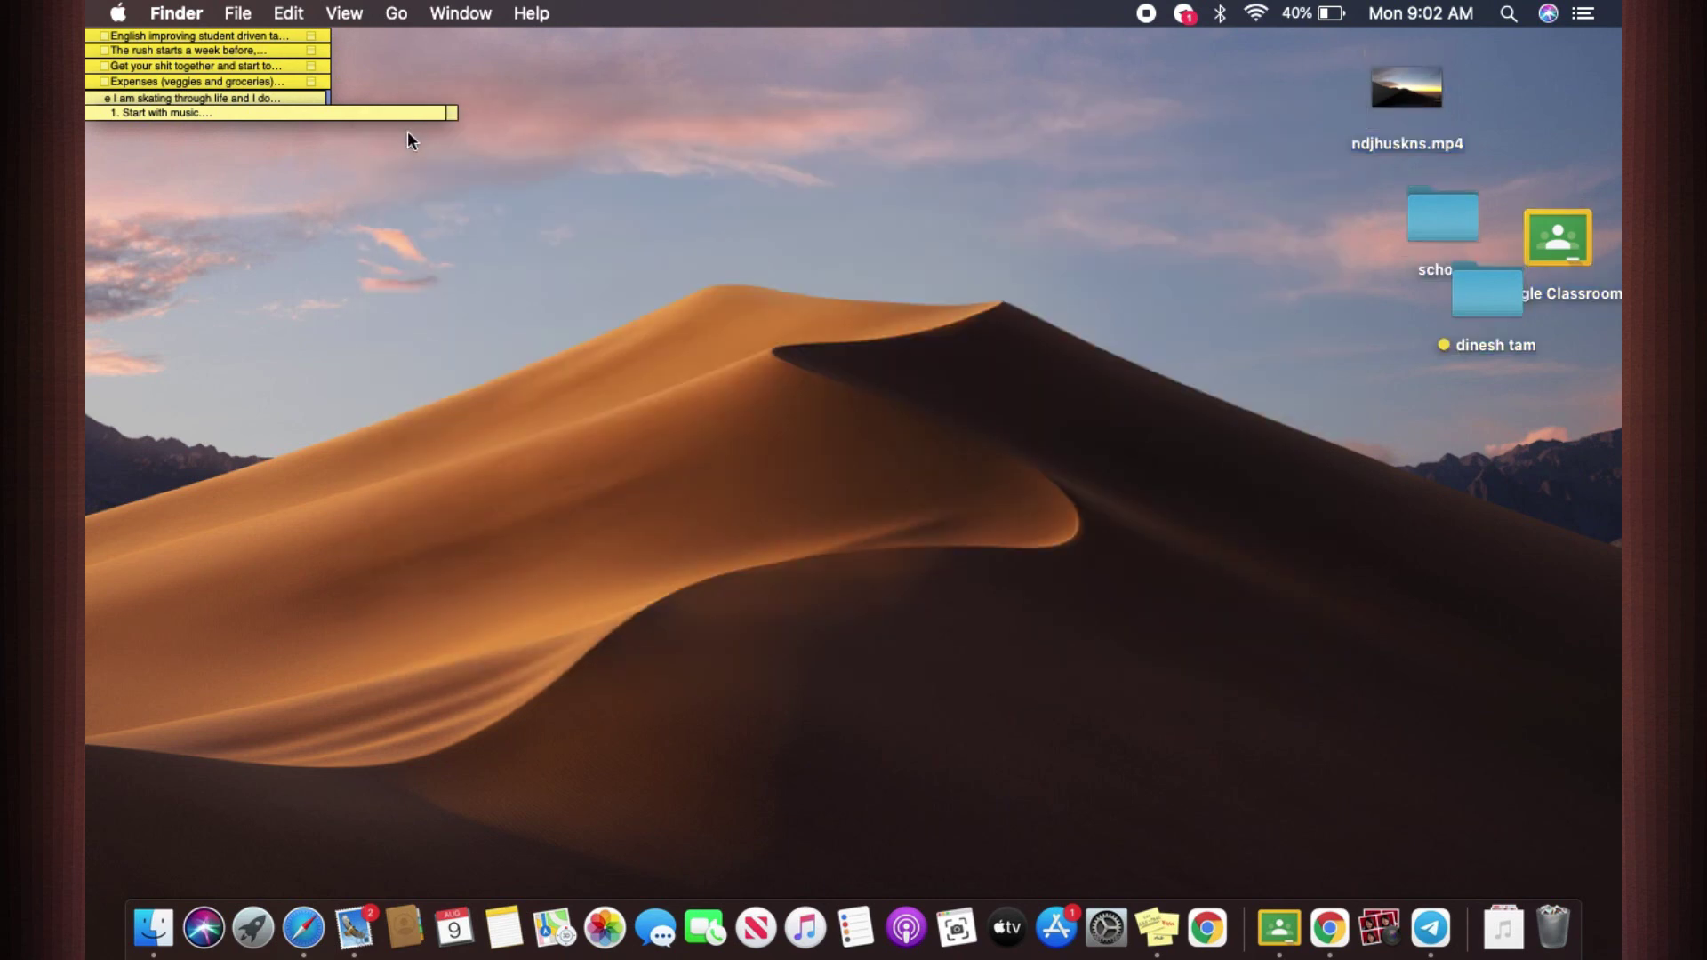